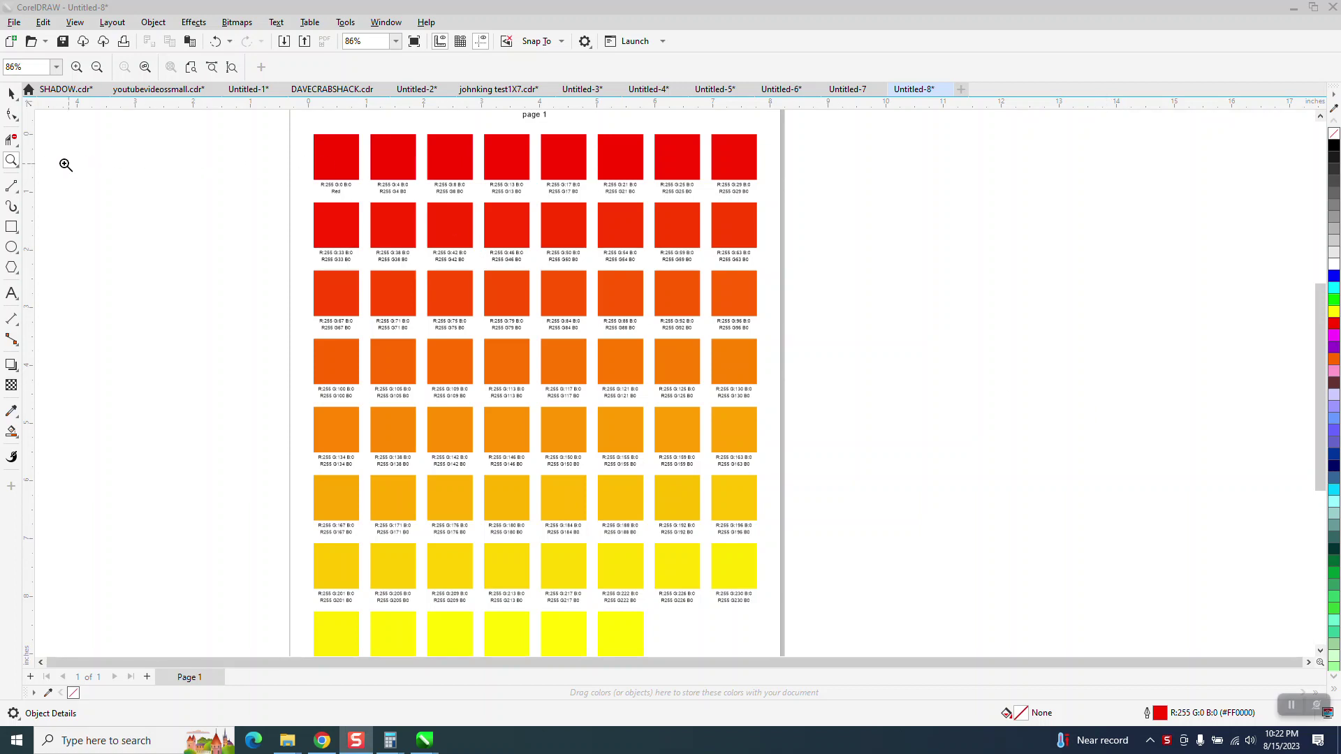
Step: Zoom in on the orange swatches and nudge the R255 G113 swatch back into line
left_click(14, 166)
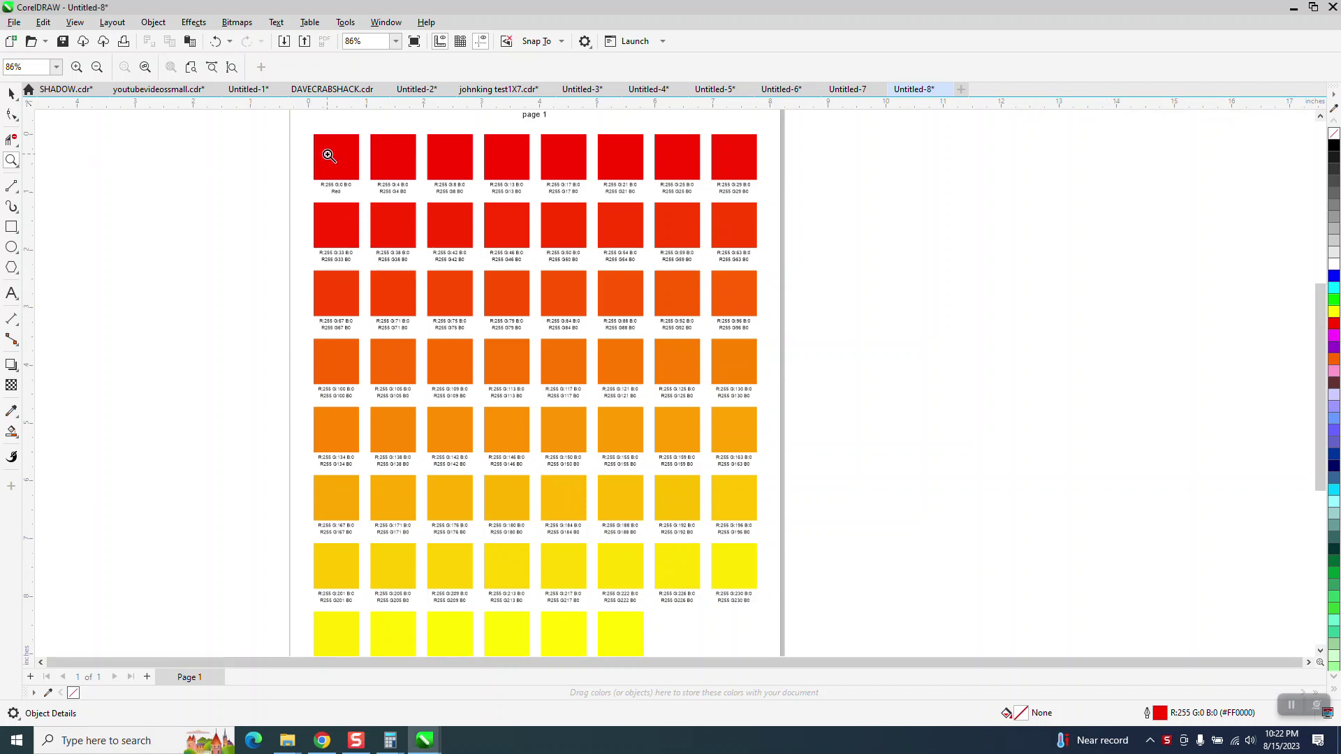
left_click_drag(329, 155, 804, 350)
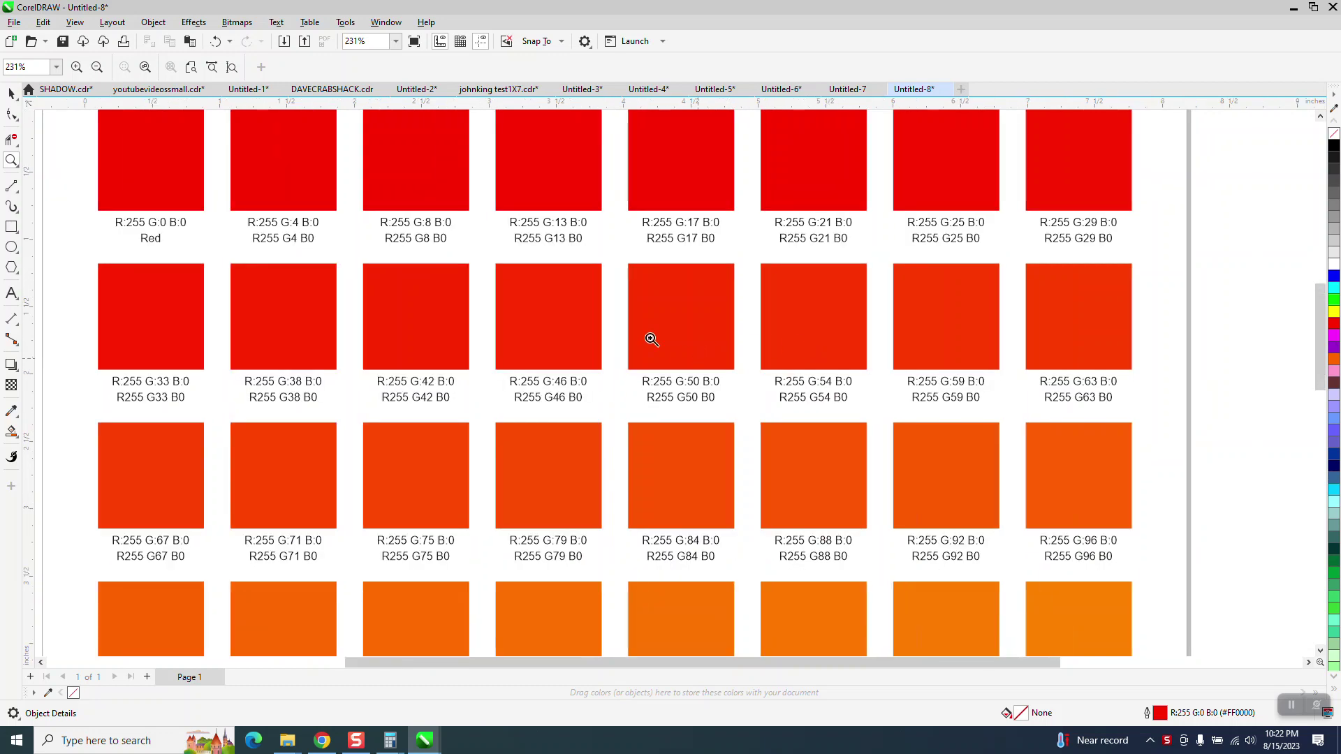
scroll(652, 339, "down", 1)
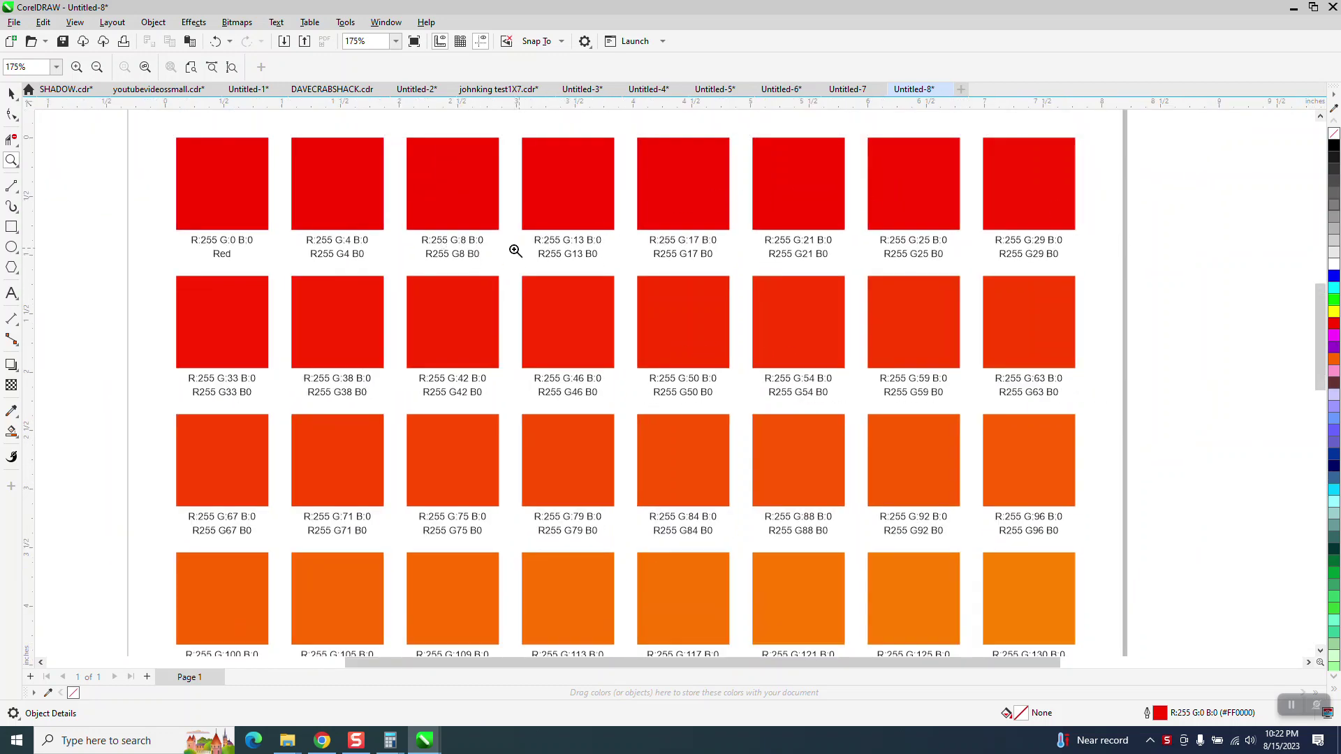
scroll(407, 218, "down", 4)
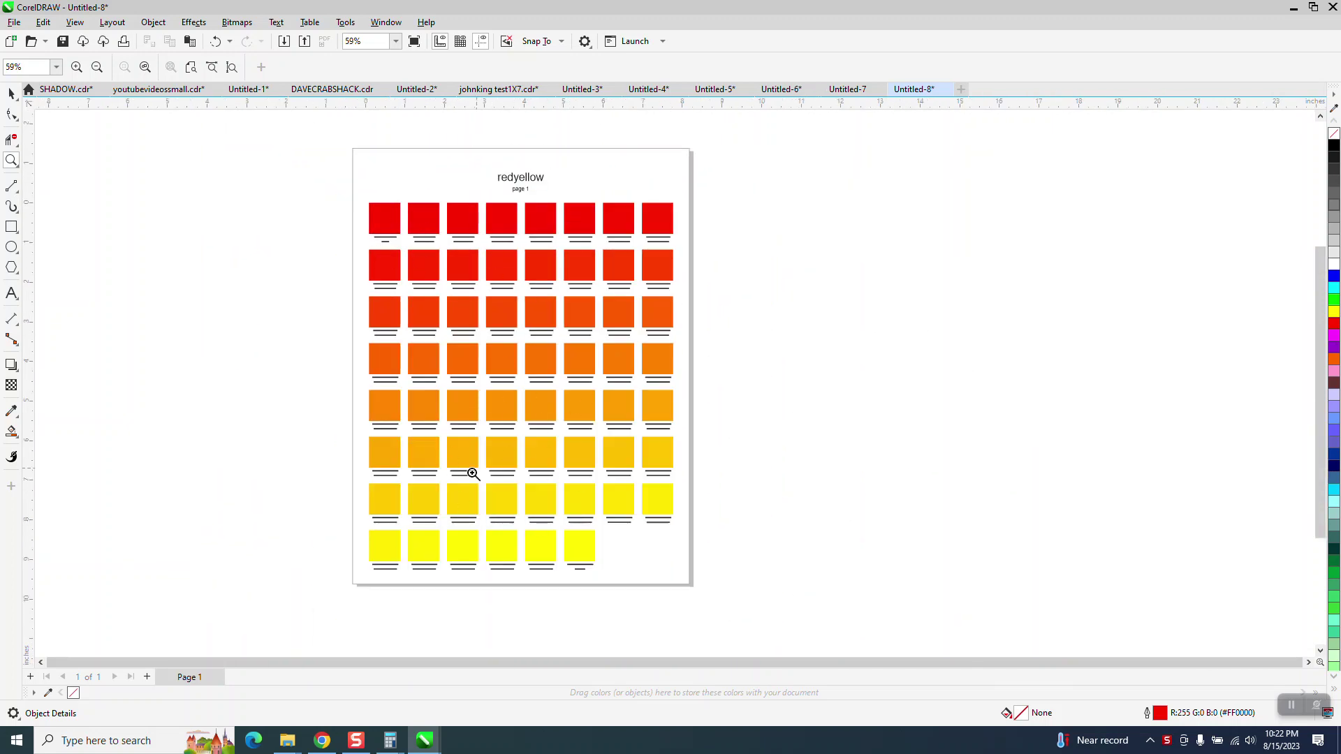
left_click_drag(431, 327, 611, 401)
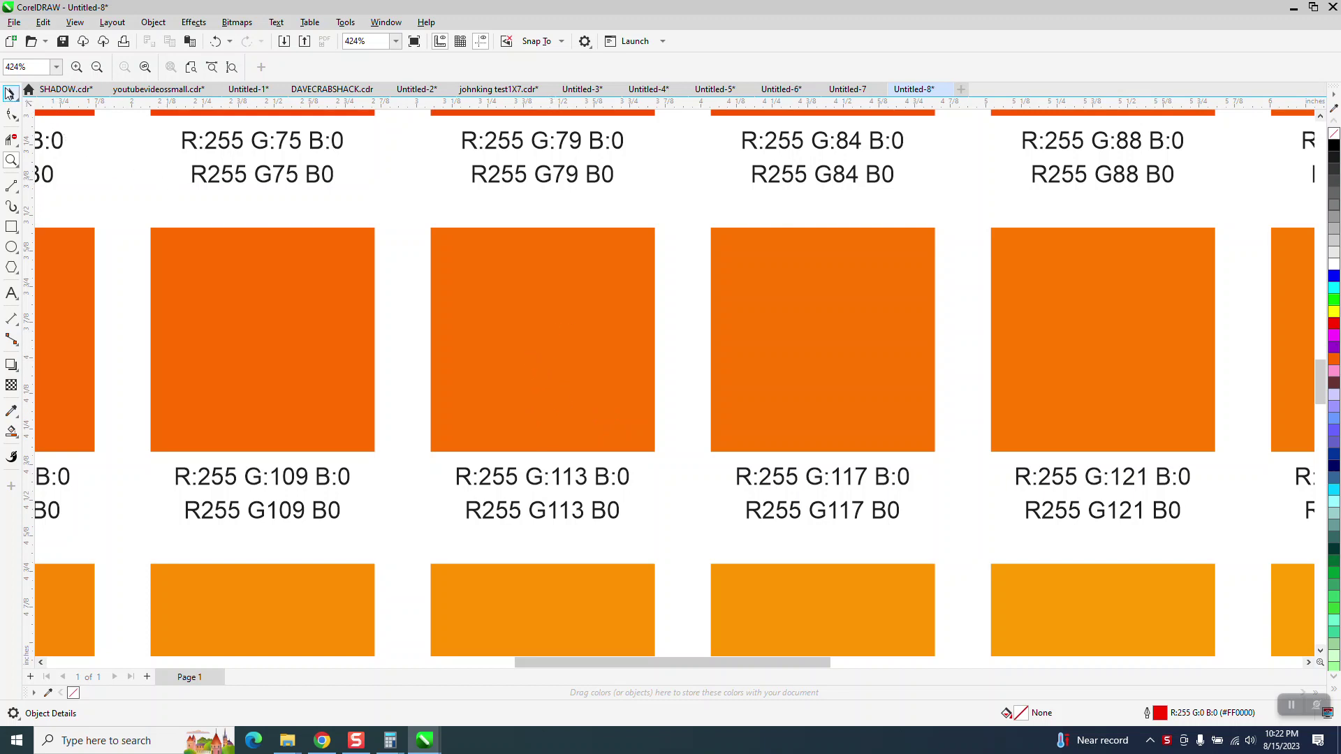
left_click(10, 93)
left_click_drag(533, 347, 572, 358)
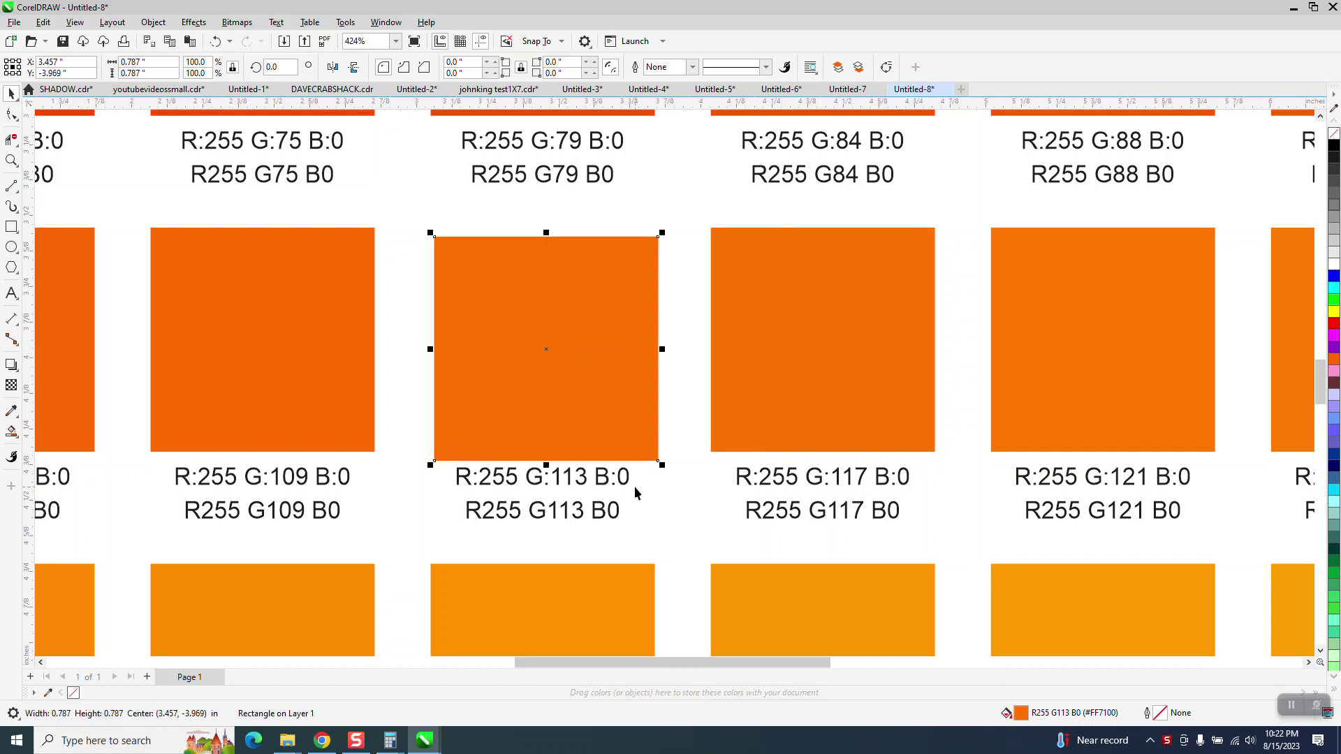
left_click_drag(607, 389, 605, 380)
scroll(395, 310, "down", 1)
scroll(395, 310, "down", 5)
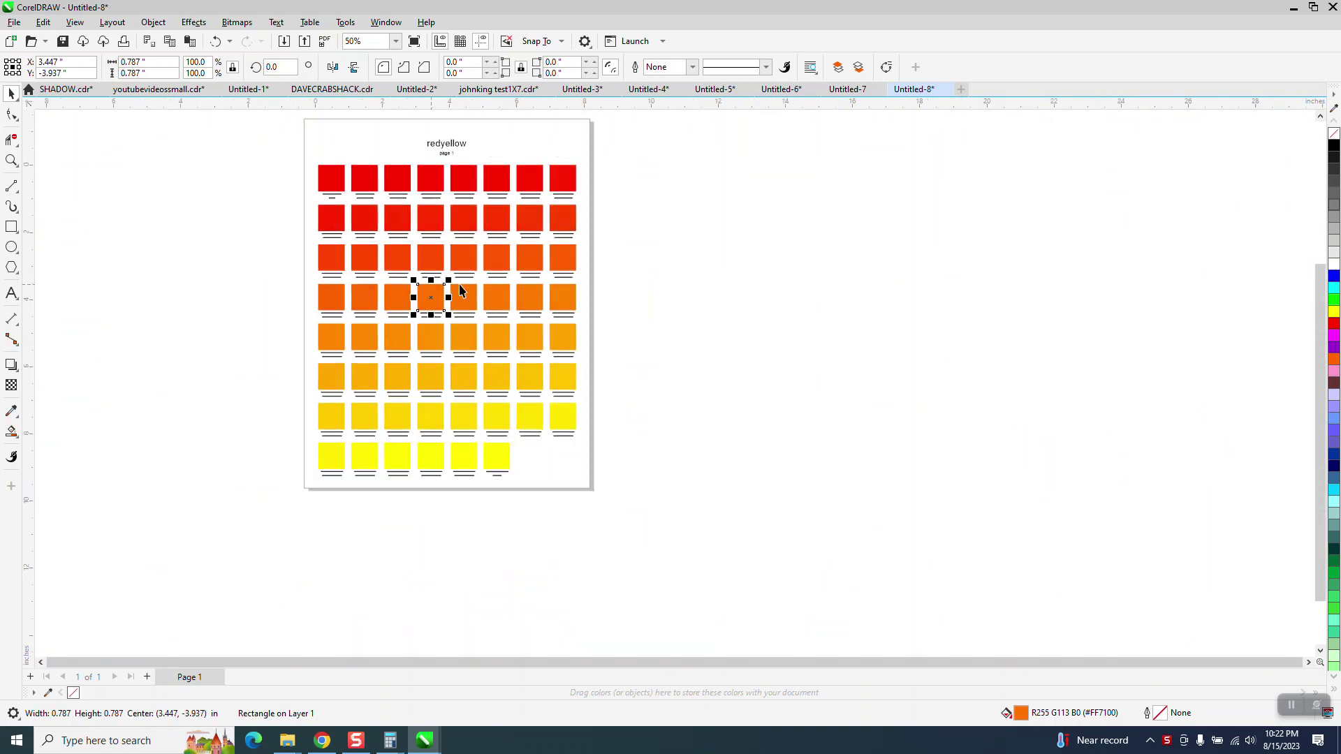
left_click(613, 262)
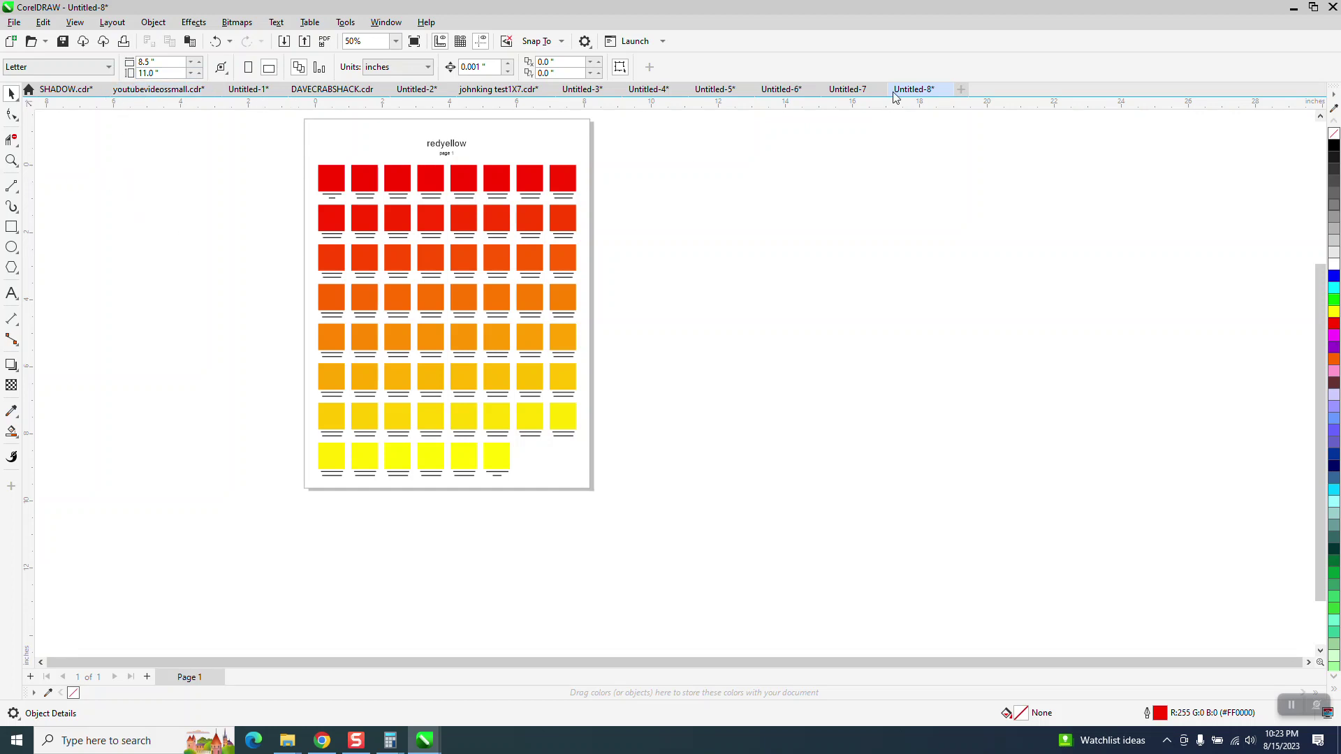
Step: In a new document, draw a 1-inch square and place a copy to its right
left_click(962, 91)
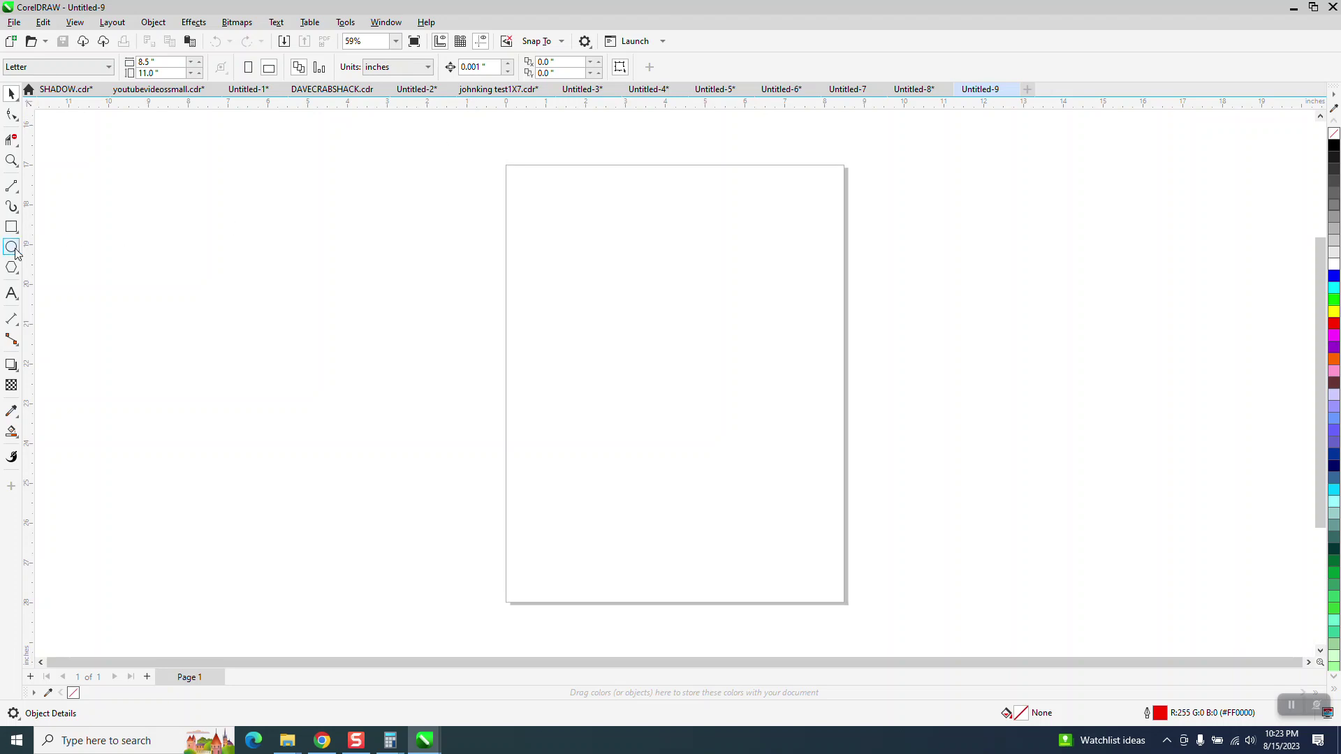
left_click(11, 227)
left_click_drag(599, 245, 568, 297)
double_click(143, 62)
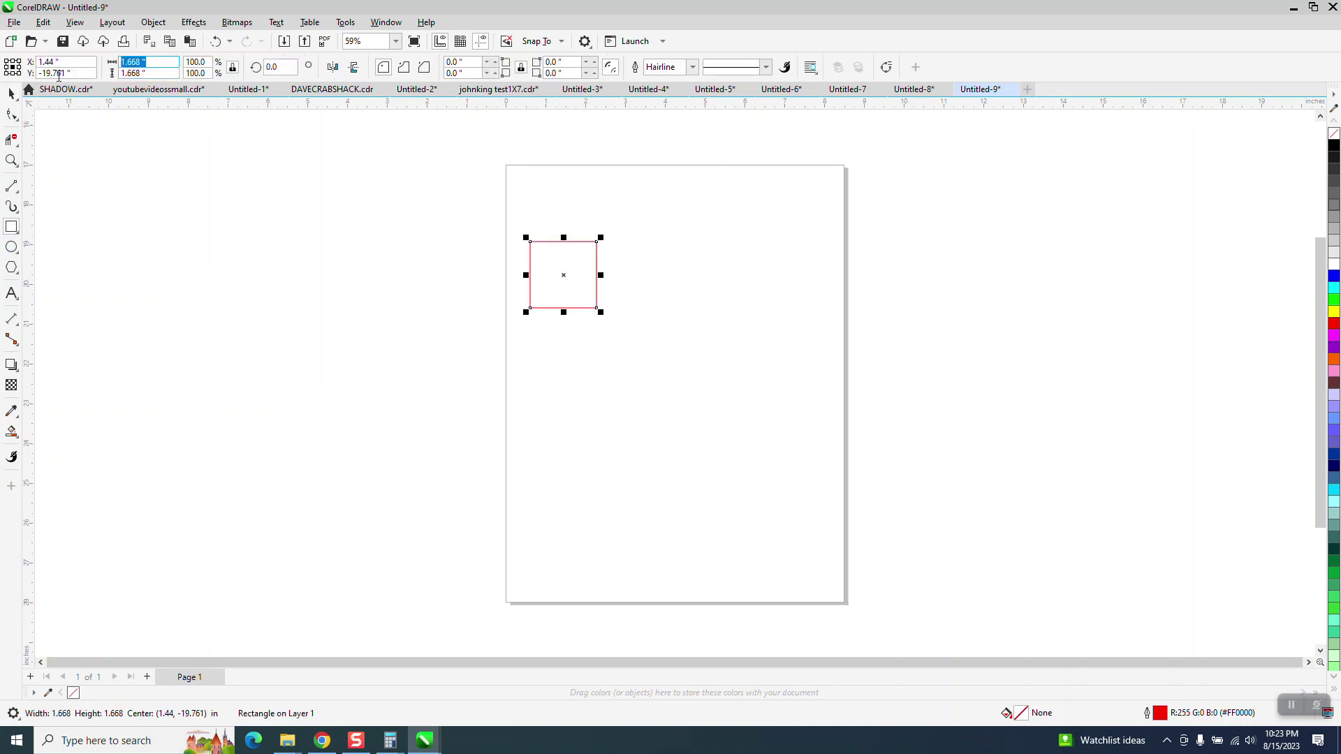
type("1")
key("Return")
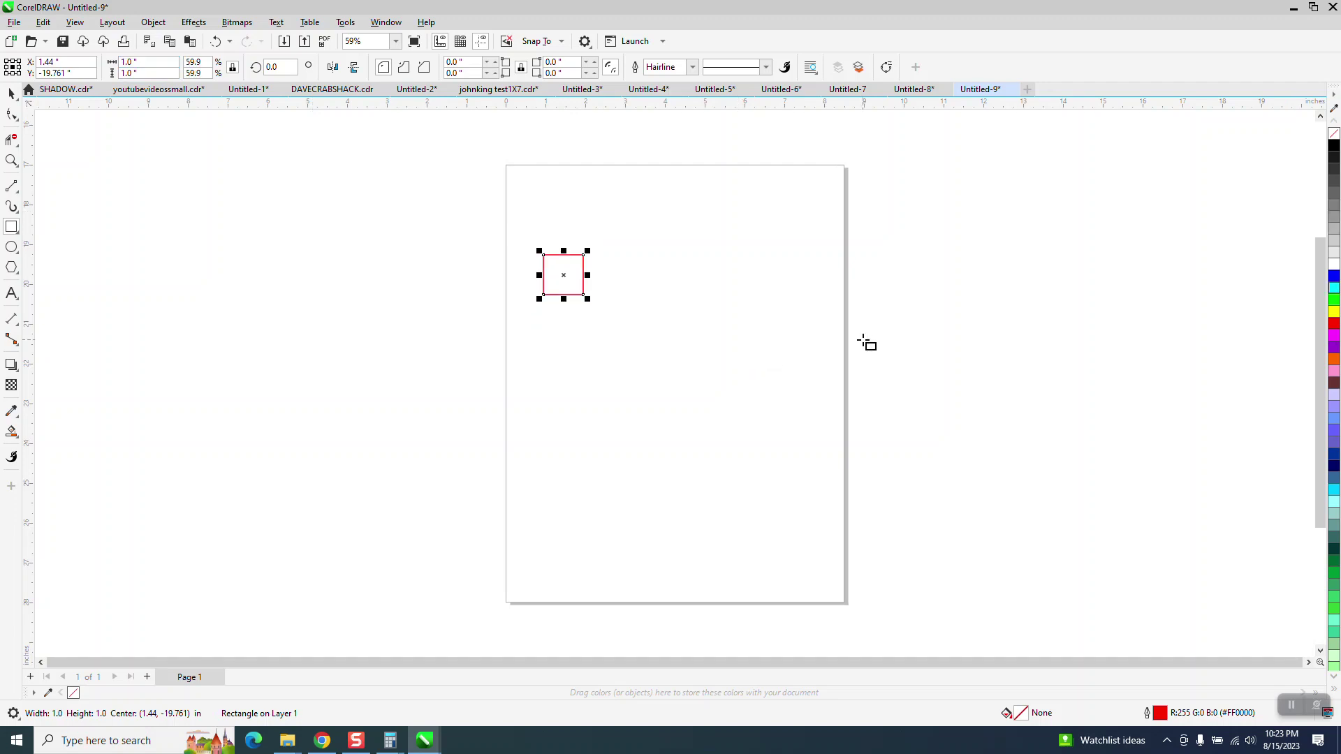
left_click_drag(562, 278, 726, 271)
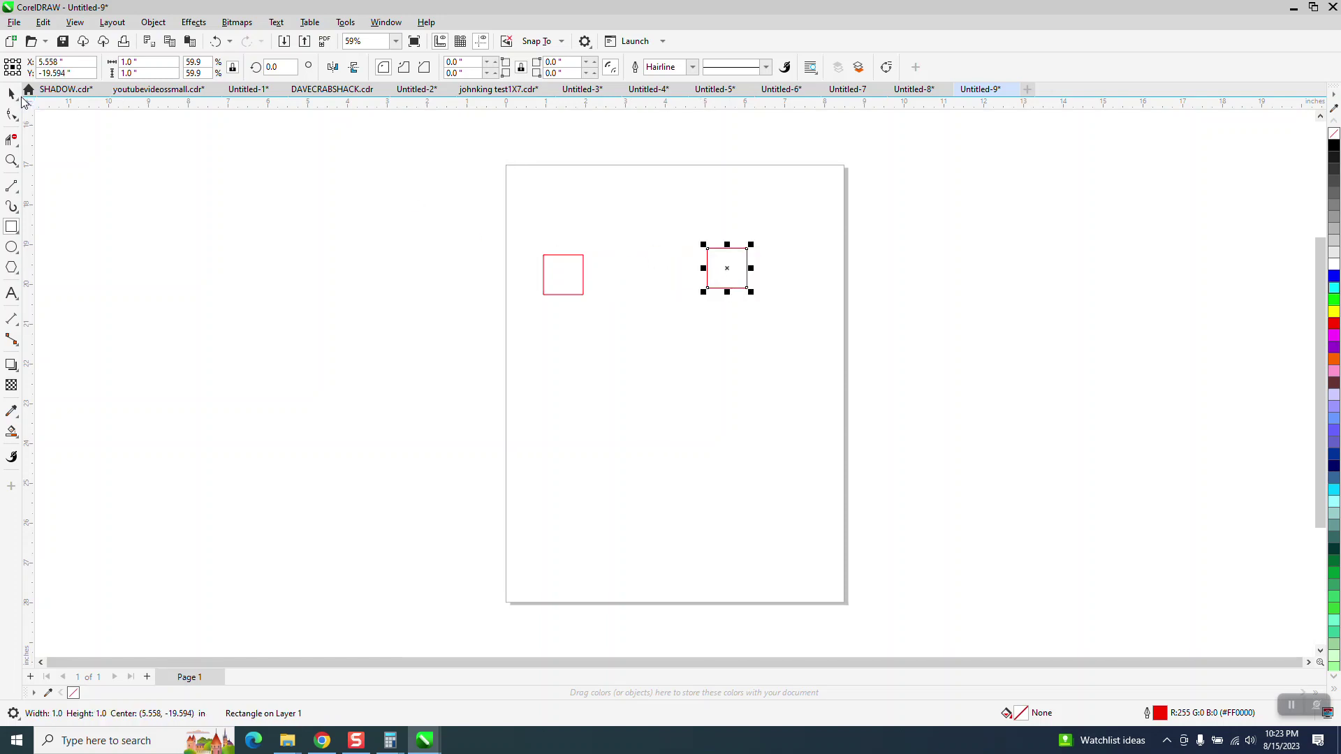
Step: Top-align both squares, fill the right one blue and the left green, and remove outlines
left_click(10, 95)
left_click_drag(501, 195, 775, 311)
key("t")
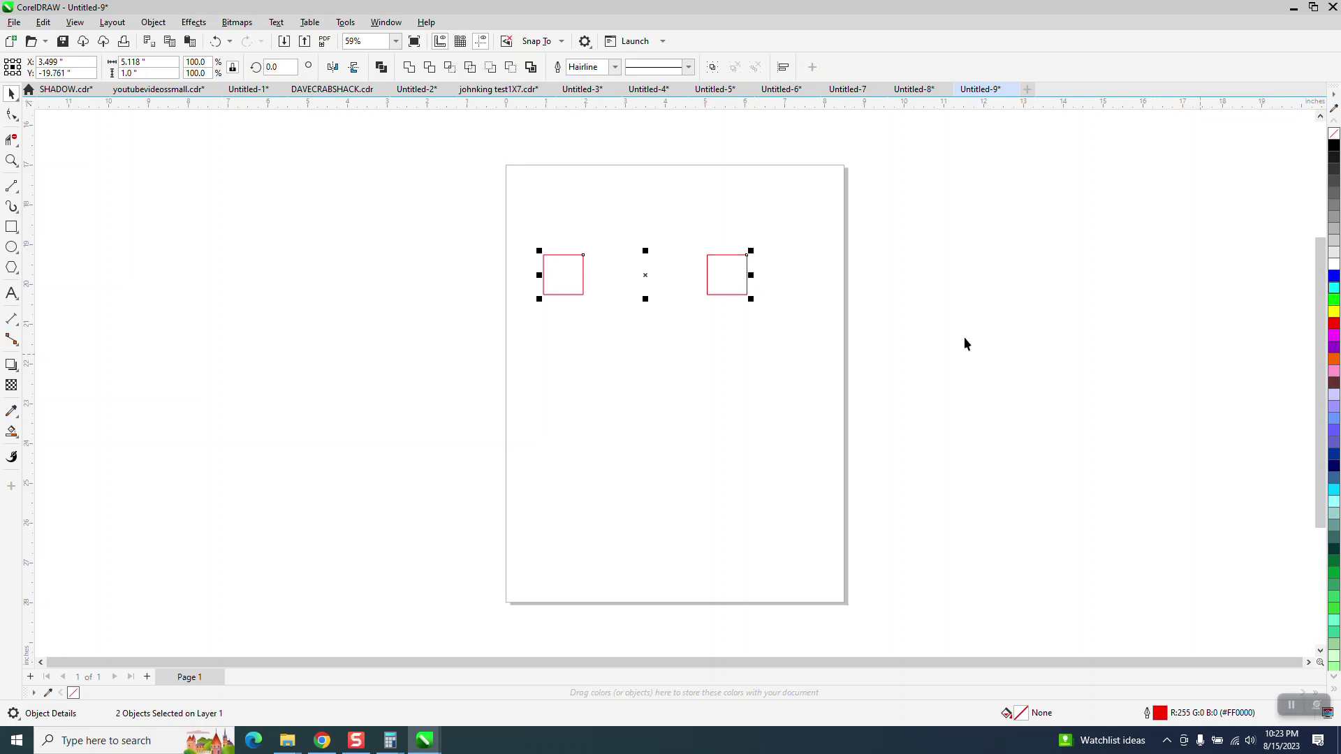
left_click(725, 286)
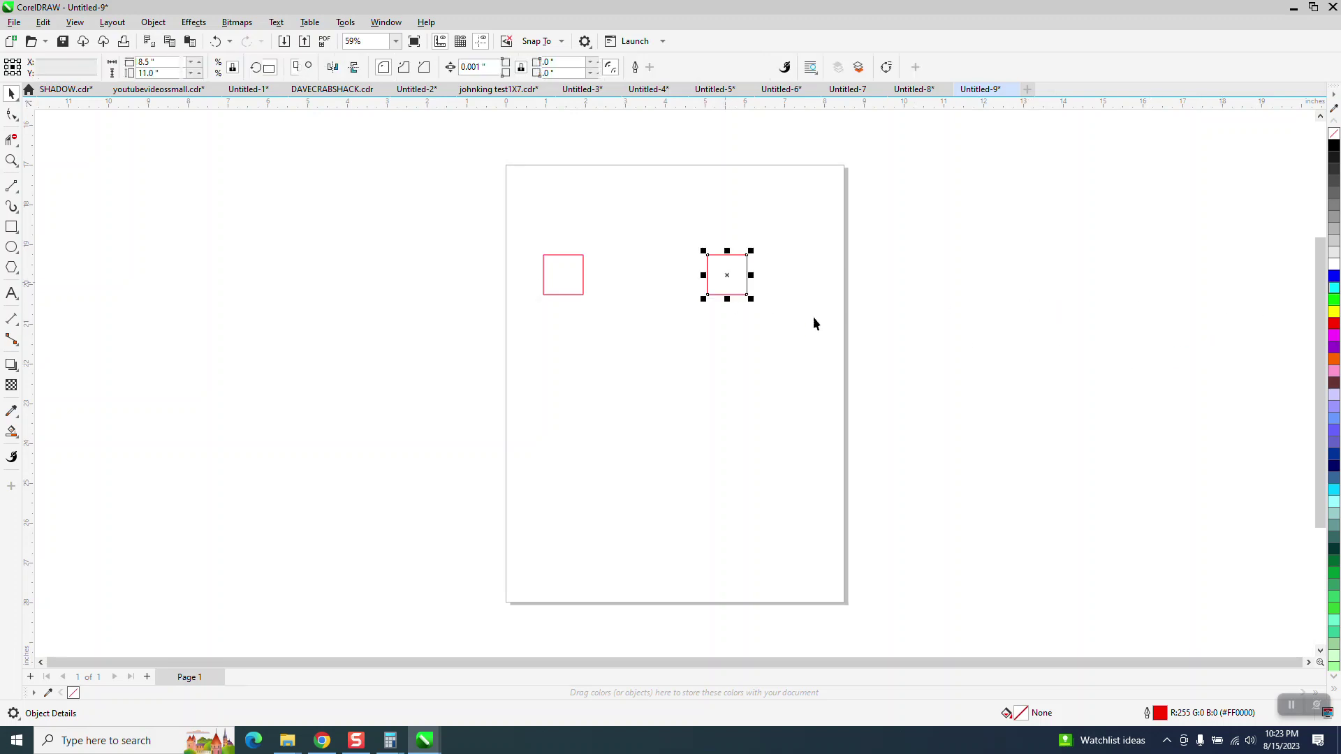
left_click(1334, 276)
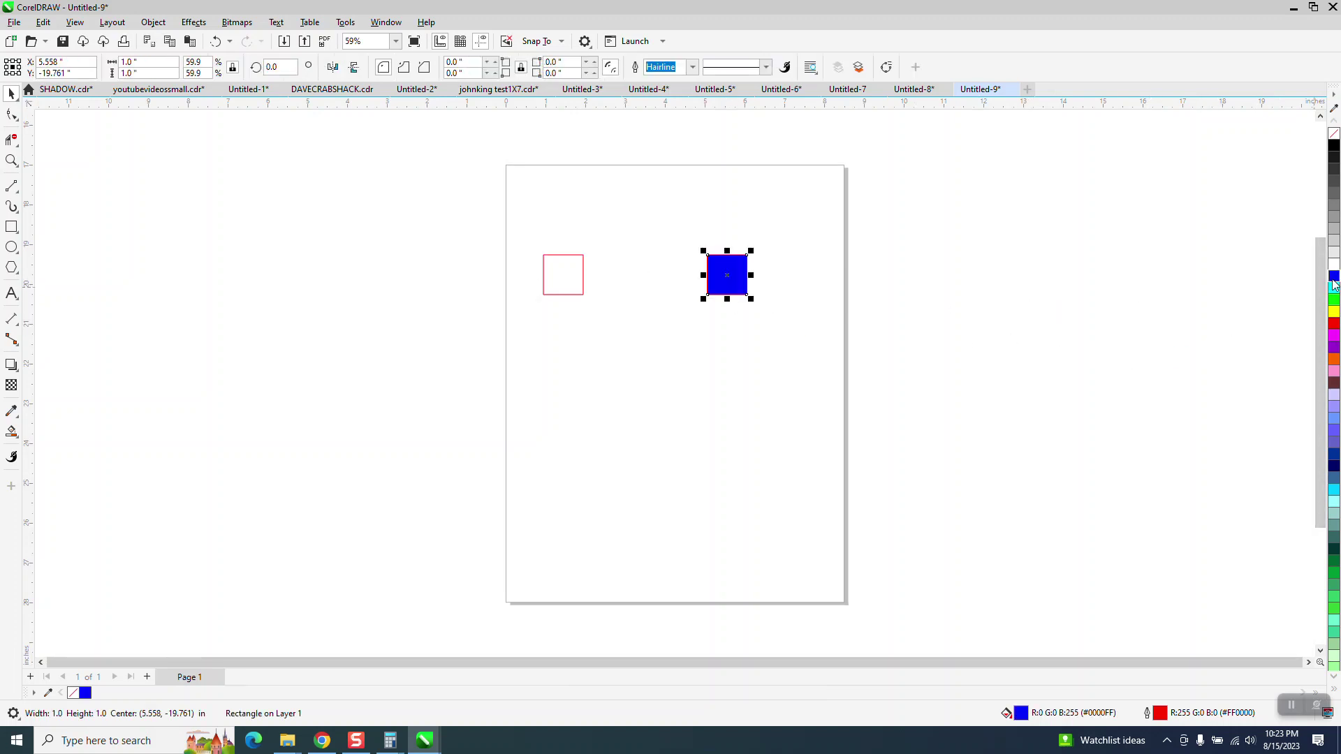
left_click(551, 294)
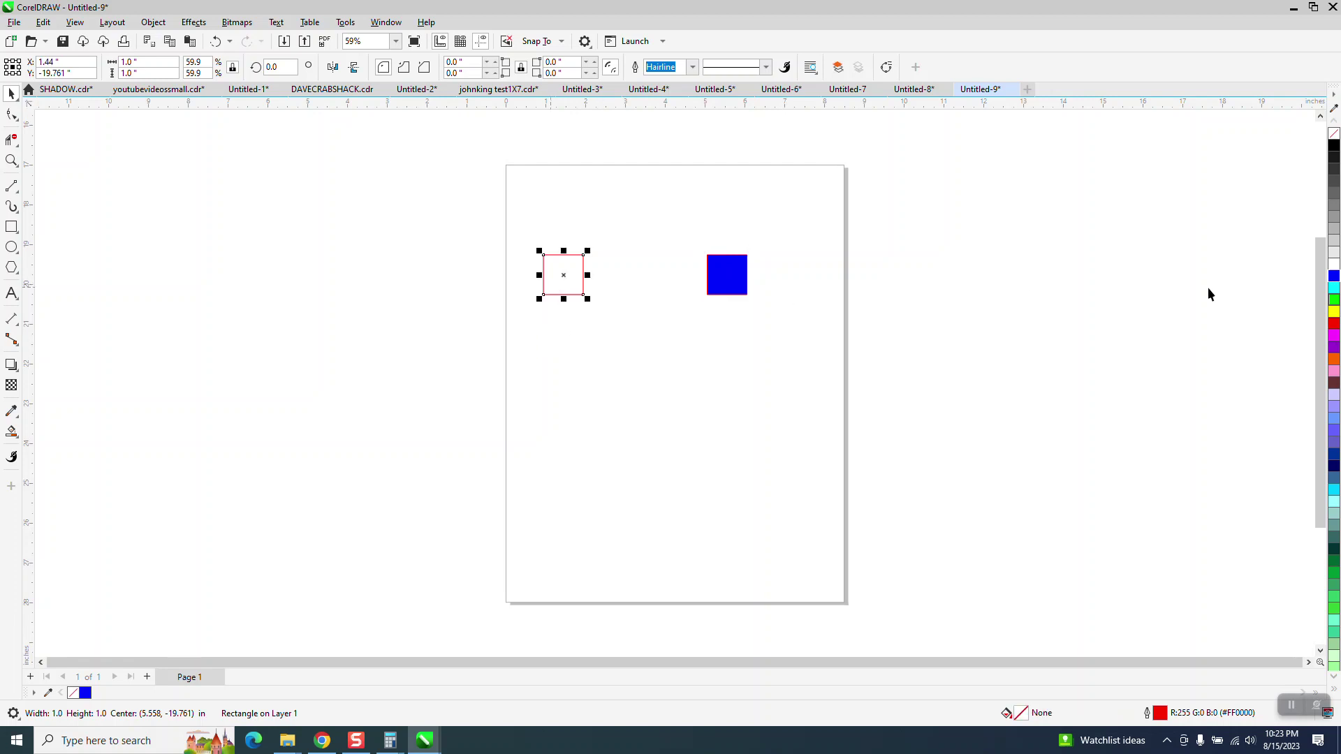
left_click(1335, 301)
left_click_drag(480, 219, 810, 321)
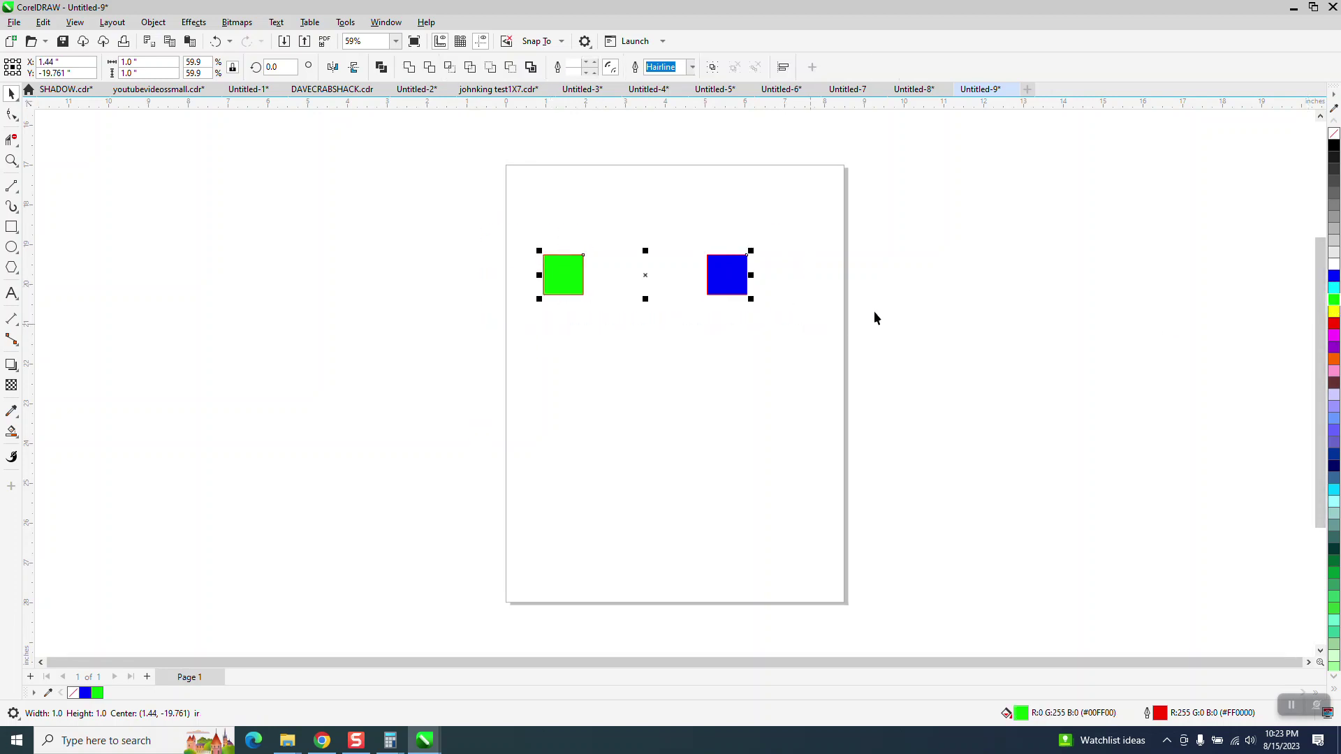
right_click(1334, 133)
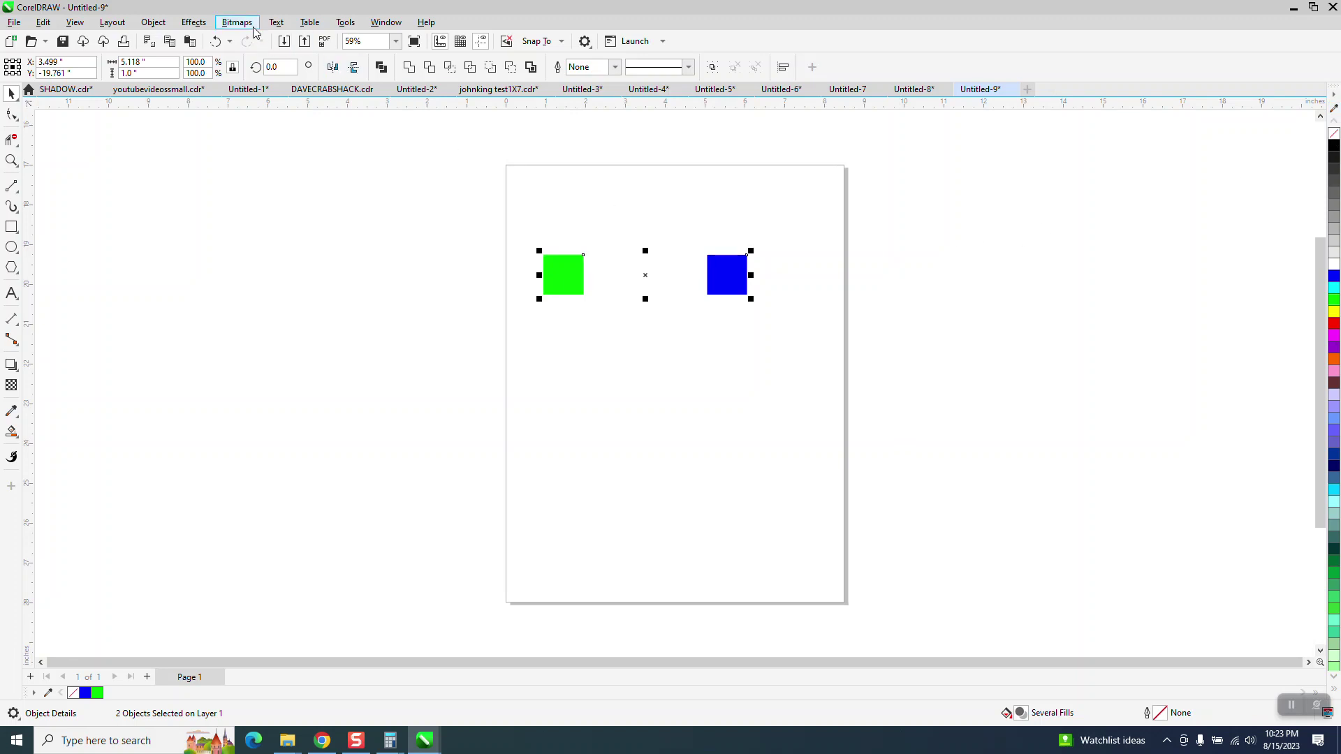
Step: Blend the green square into the blue one with 60 steps
left_click(205, 25)
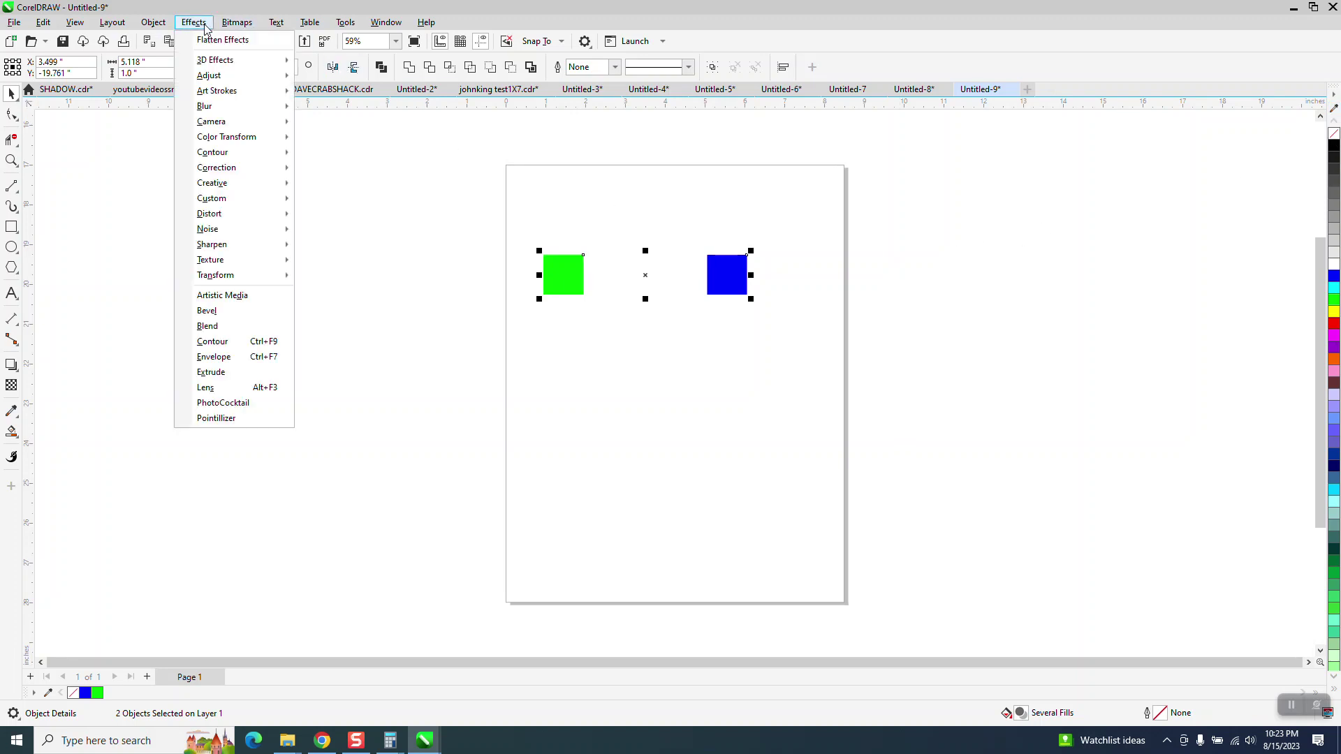
left_click(210, 324)
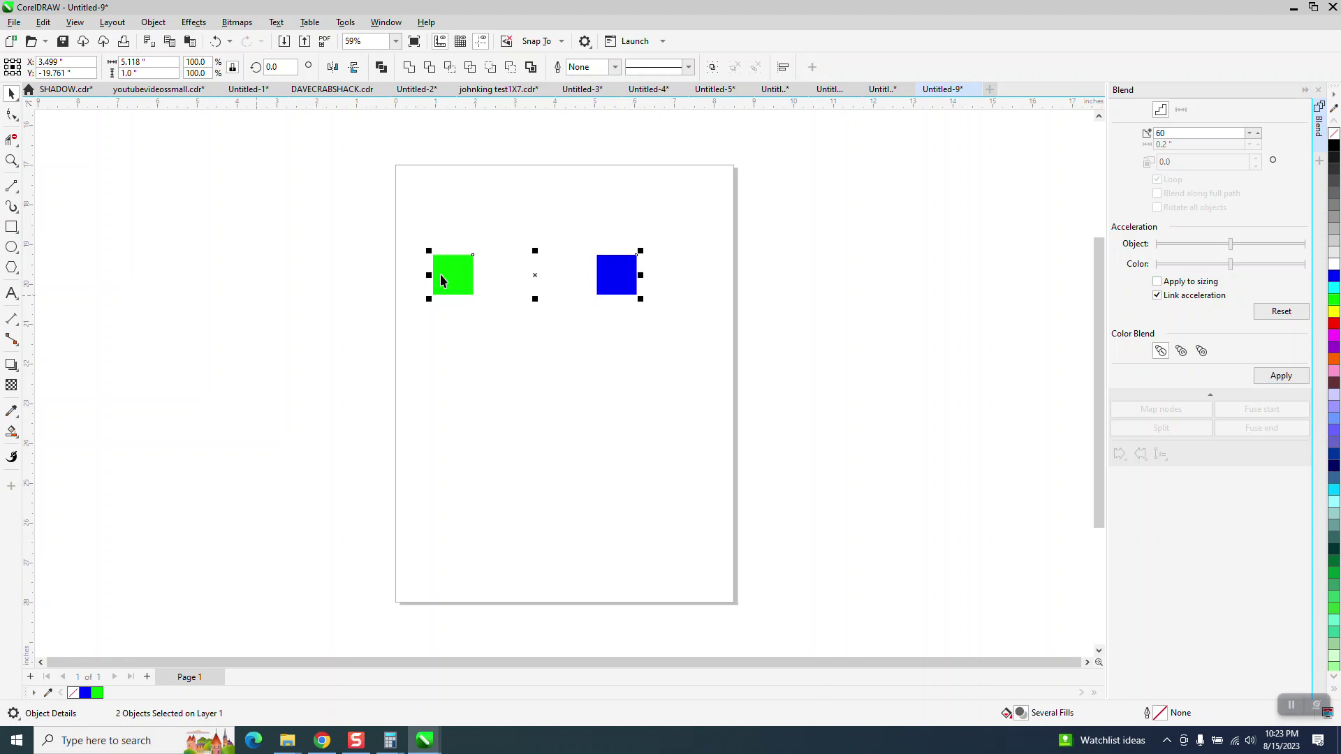
left_click(1169, 133)
left_click(1282, 377)
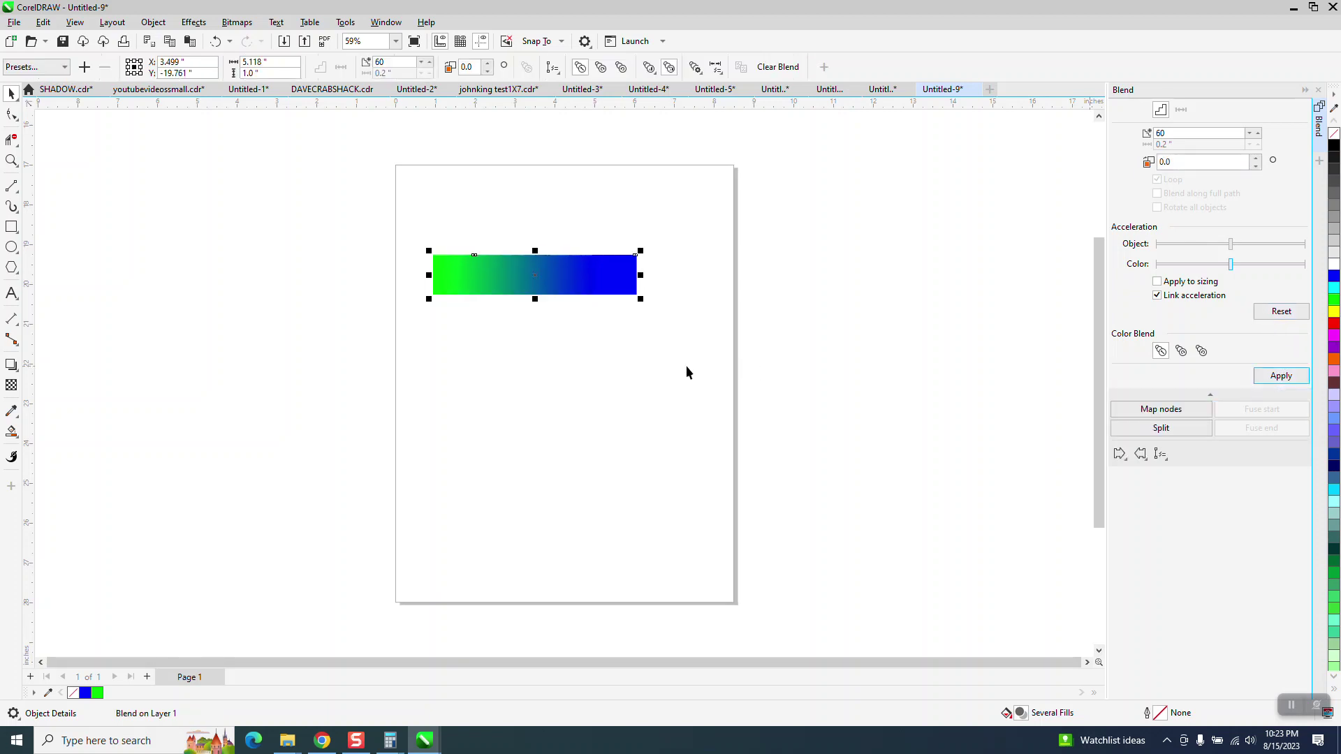
Step: Break the blend apart and ungroup it into individual squares, then select them all
left_click(153, 22)
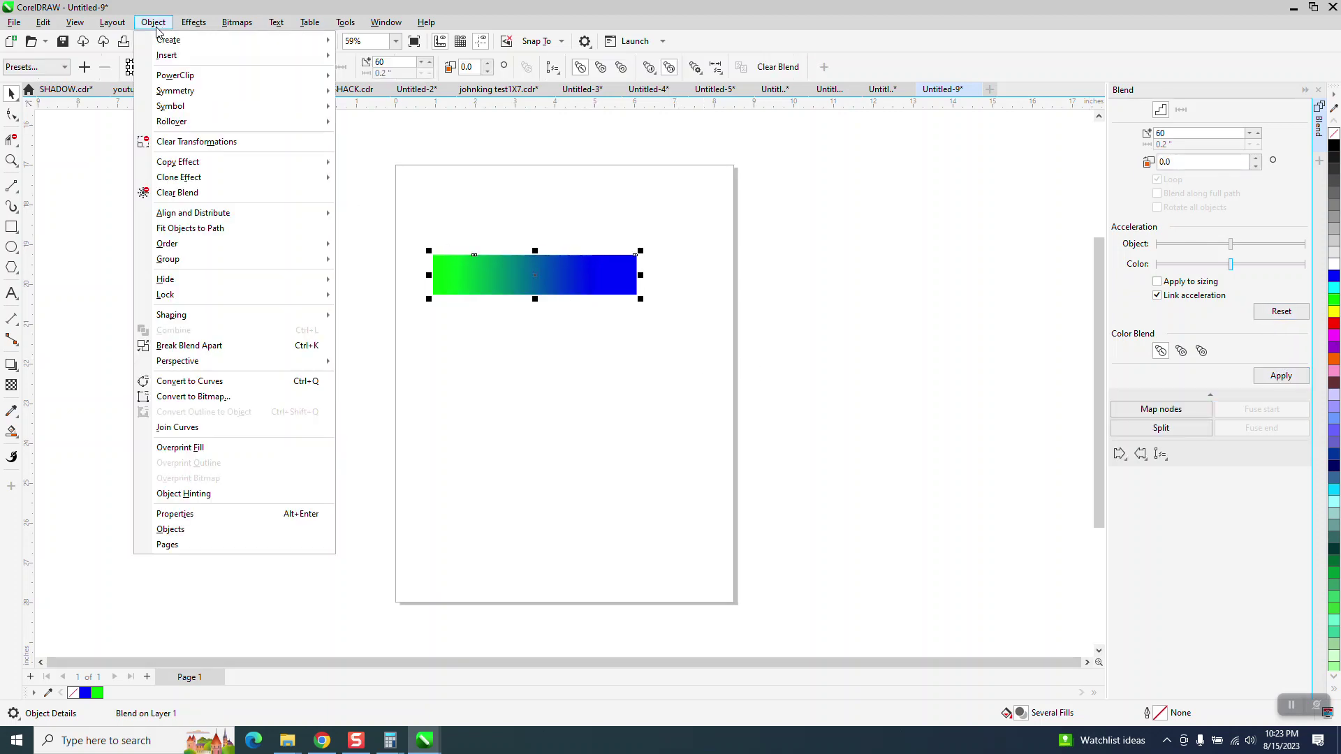
left_click(219, 346)
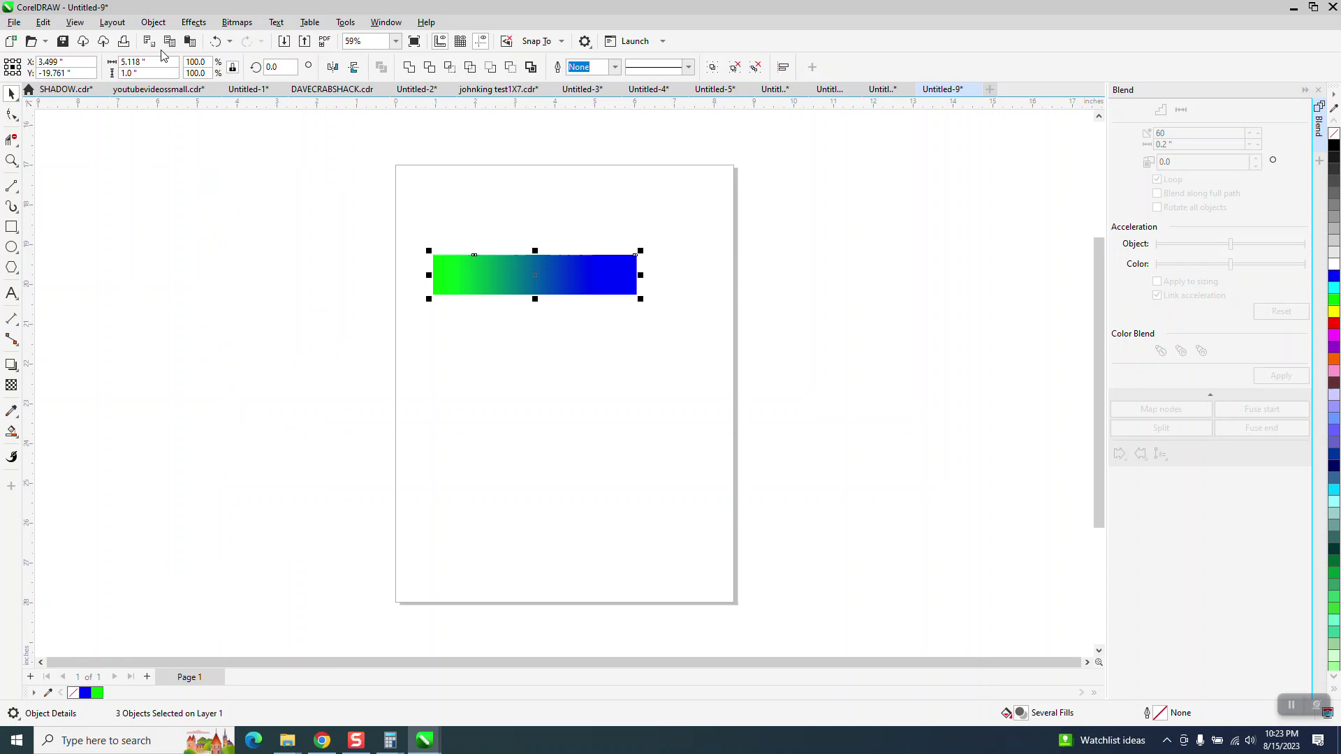
left_click(153, 22)
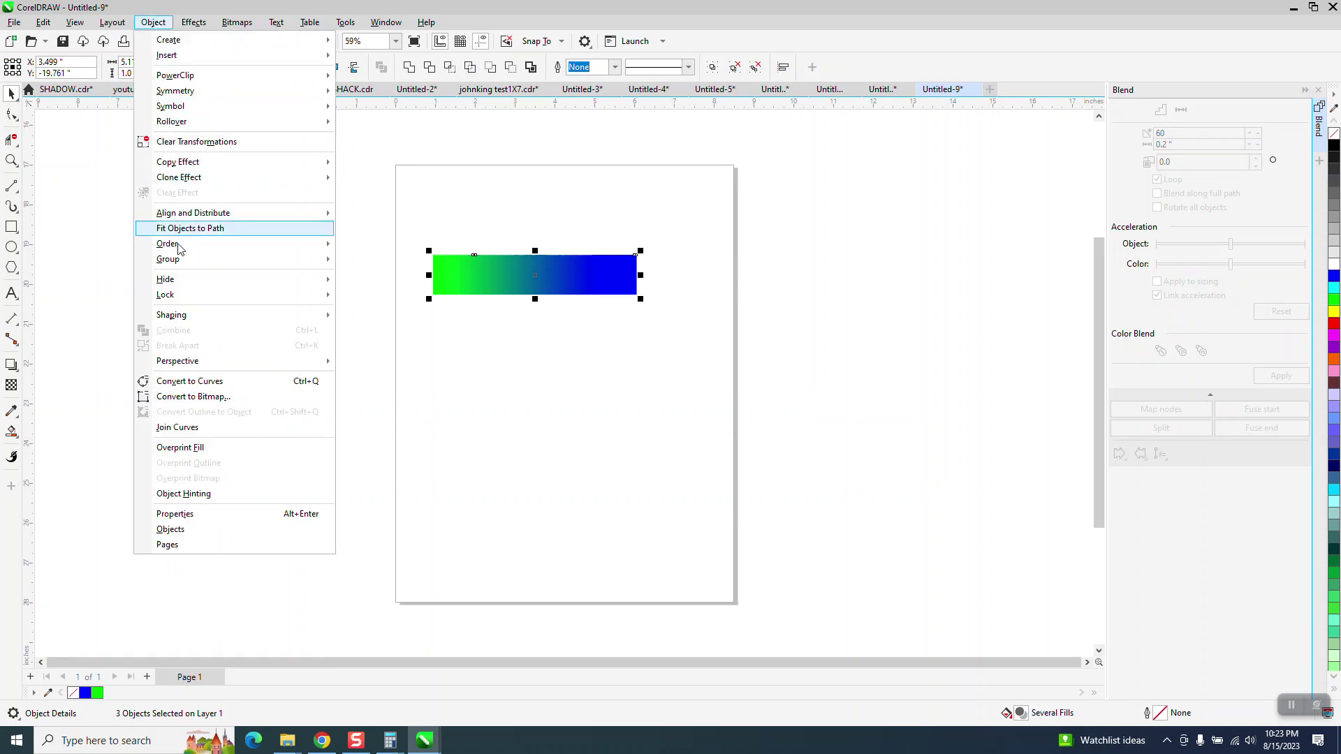
mouse_move(295, 266)
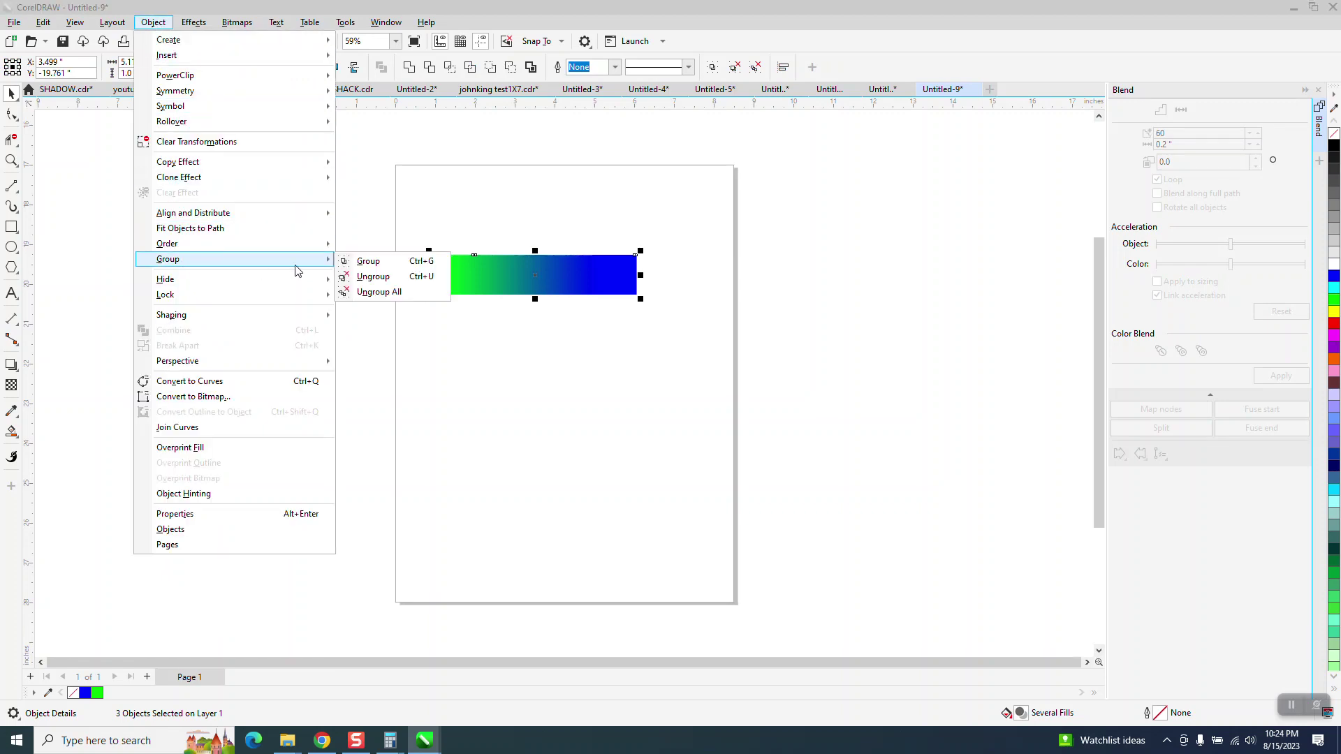
left_click(374, 277)
left_click_drag(398, 218, 716, 320)
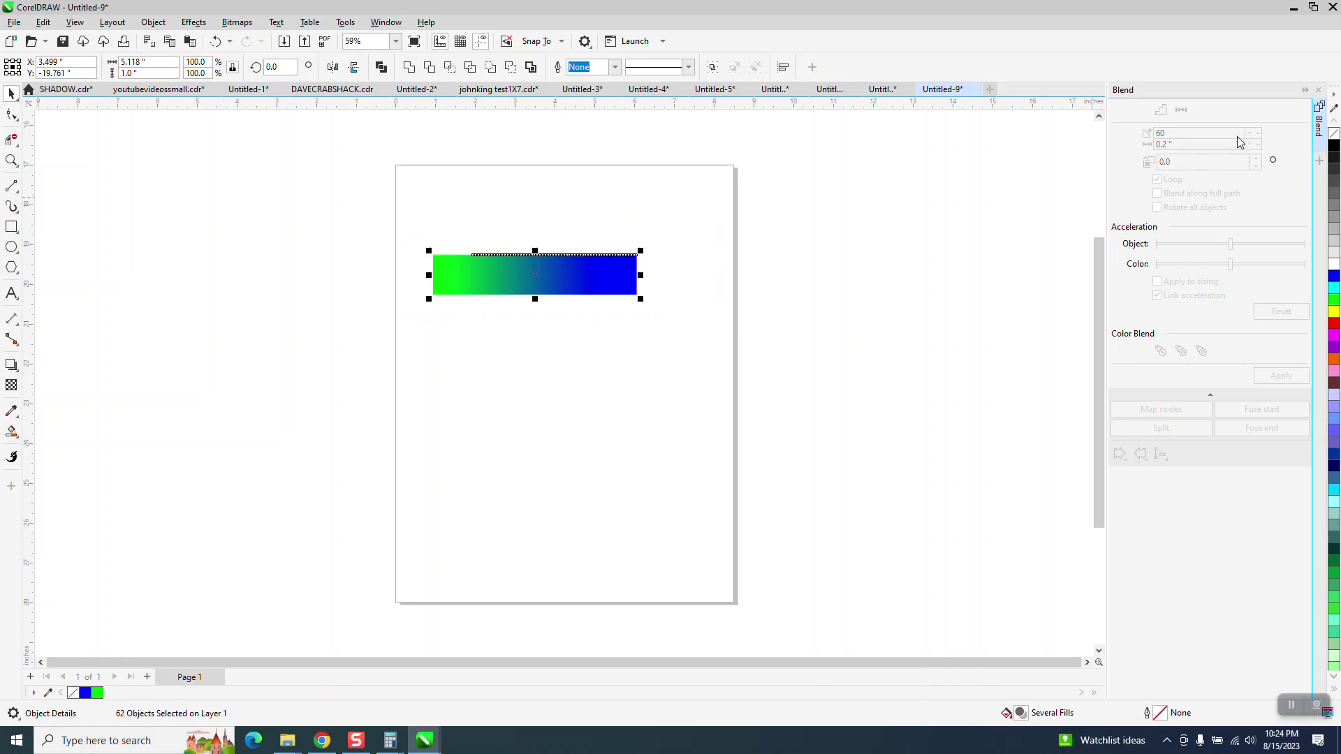
Step: Create a palette from the selected gradient squares and save it as 'greenblue' in Pictures
left_click(1318, 90)
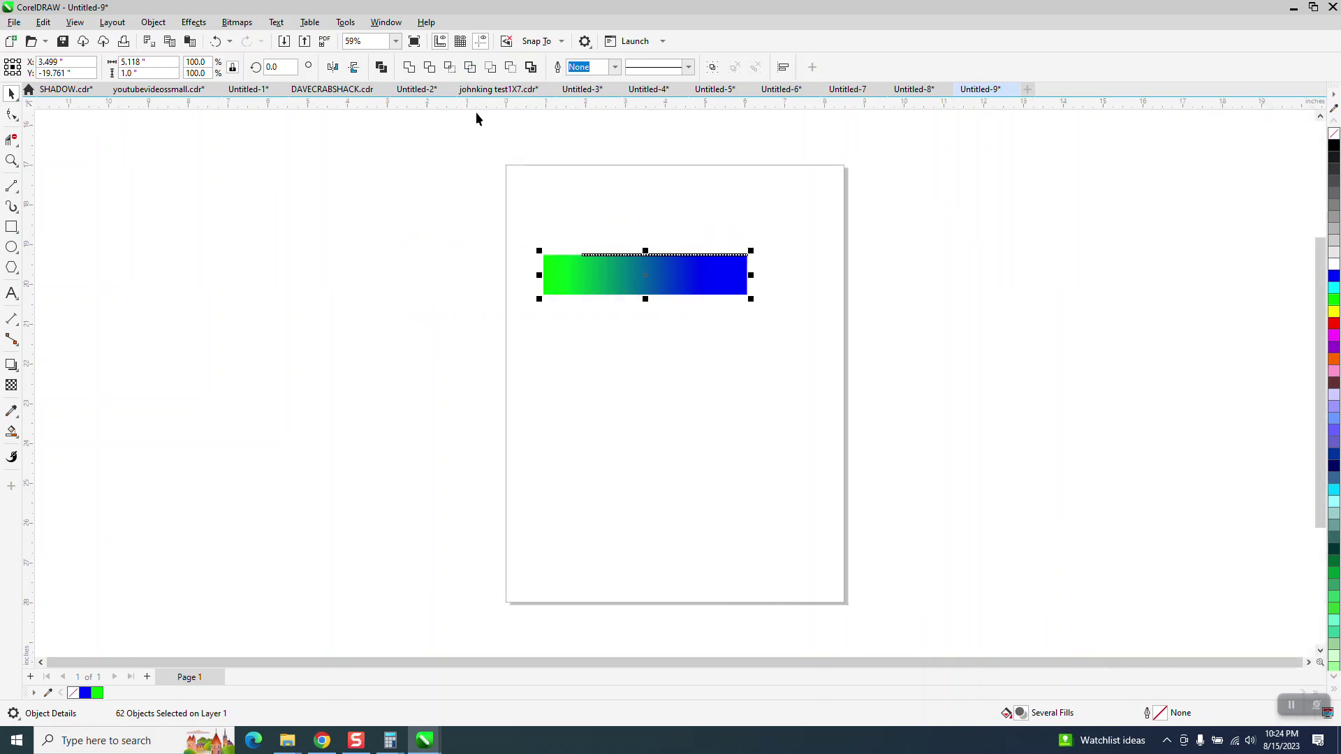
left_click_drag(471, 230, 760, 350)
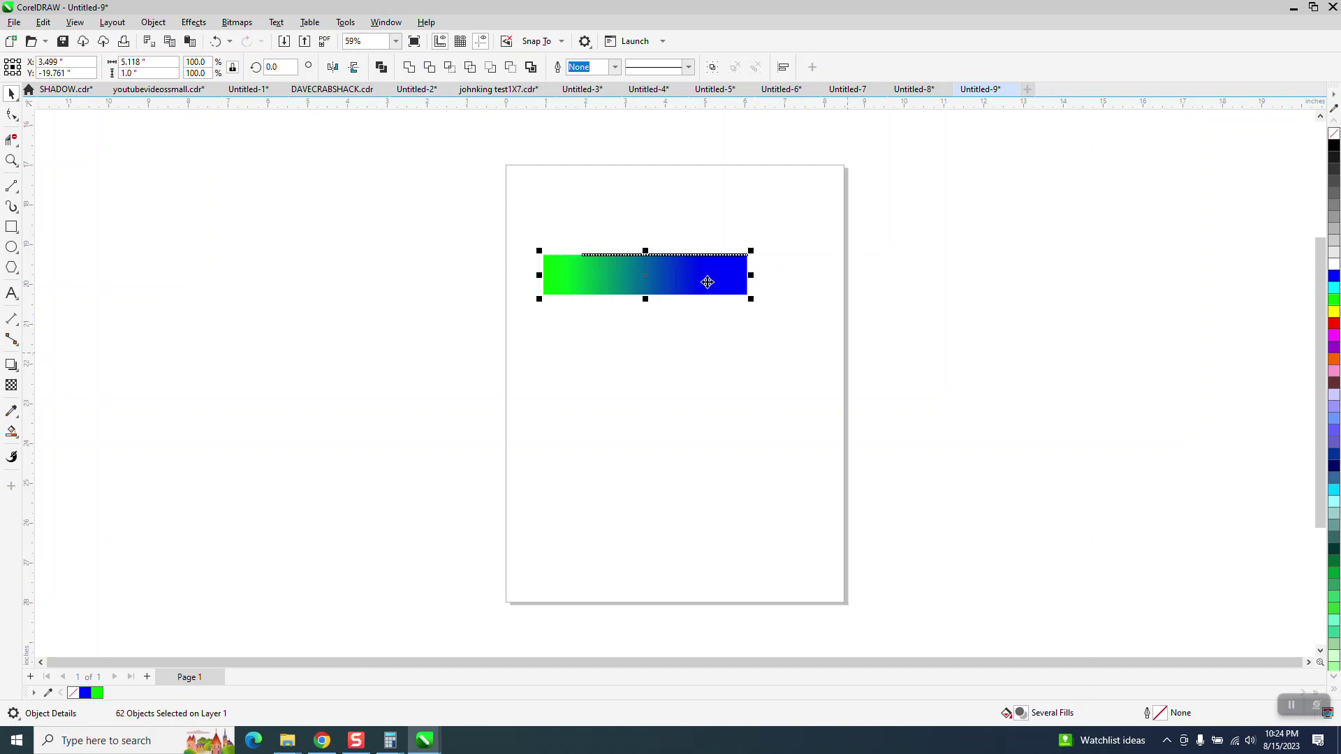
left_click(386, 22)
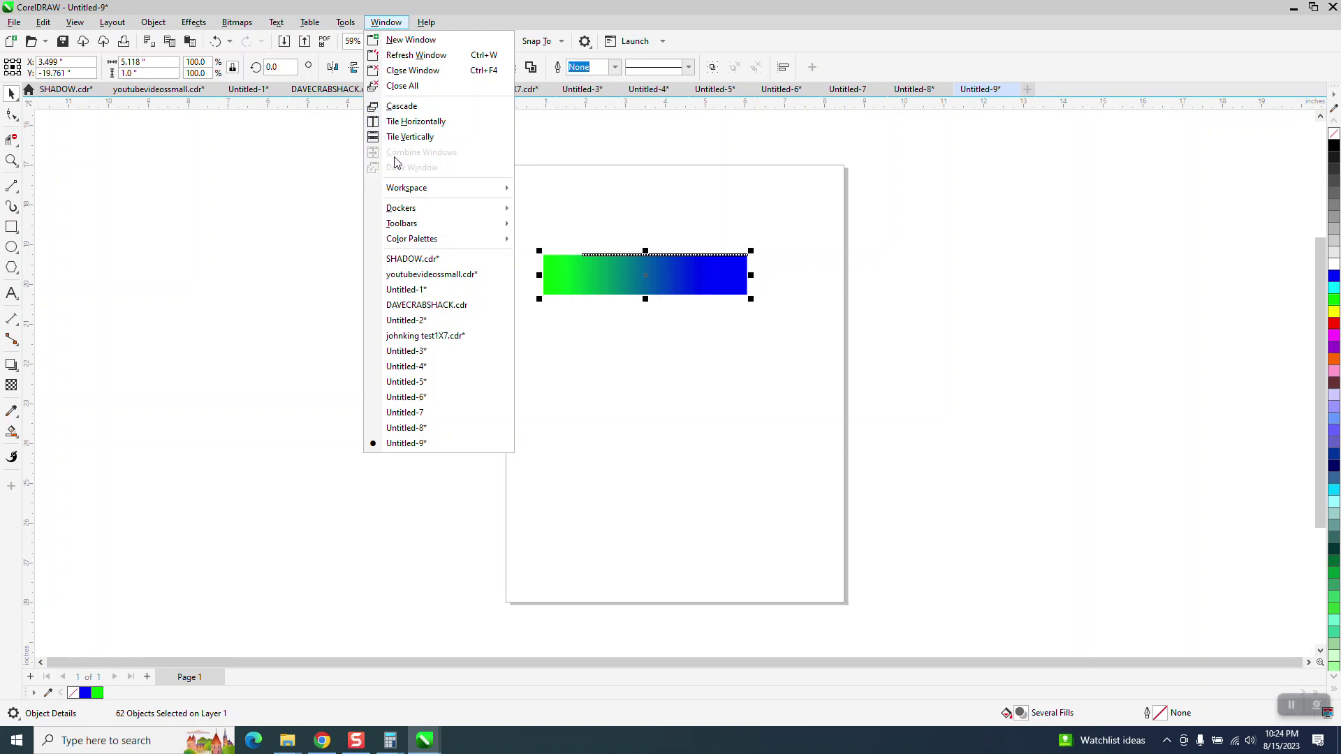
mouse_move(414, 241)
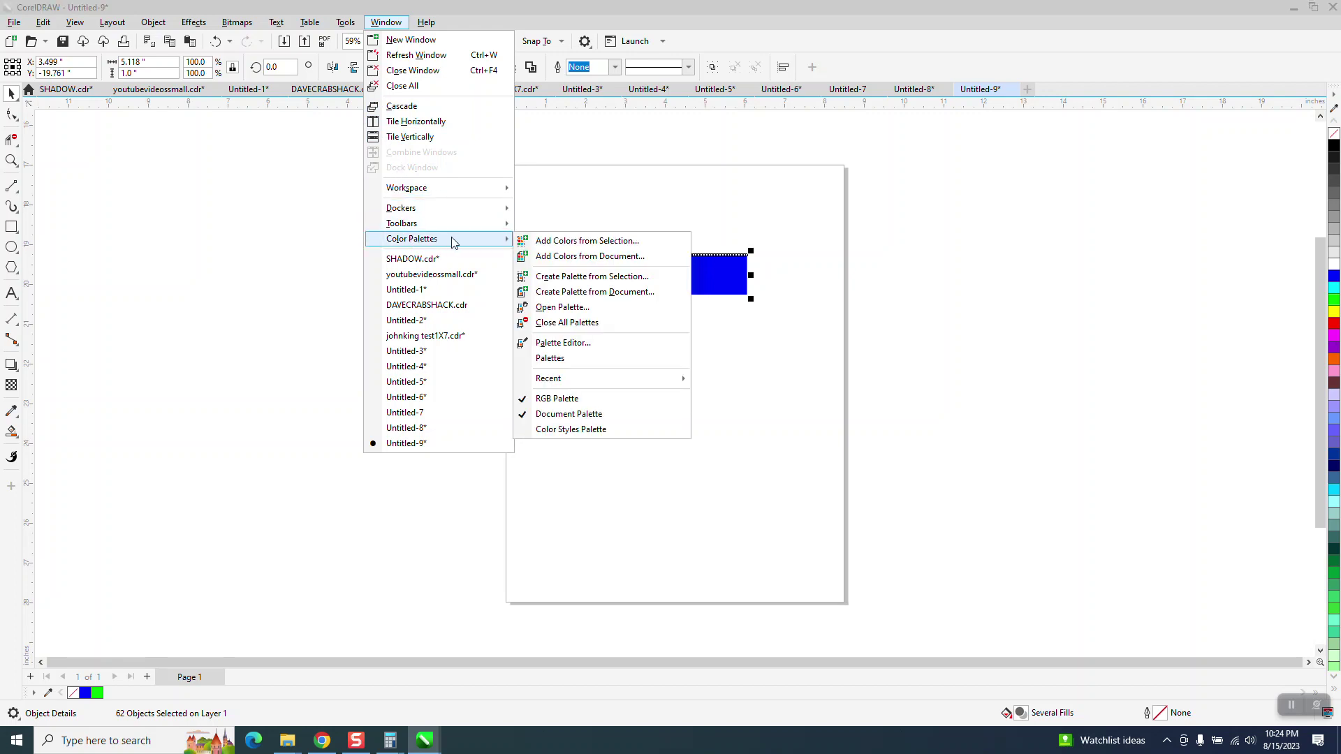
left_click(548, 277)
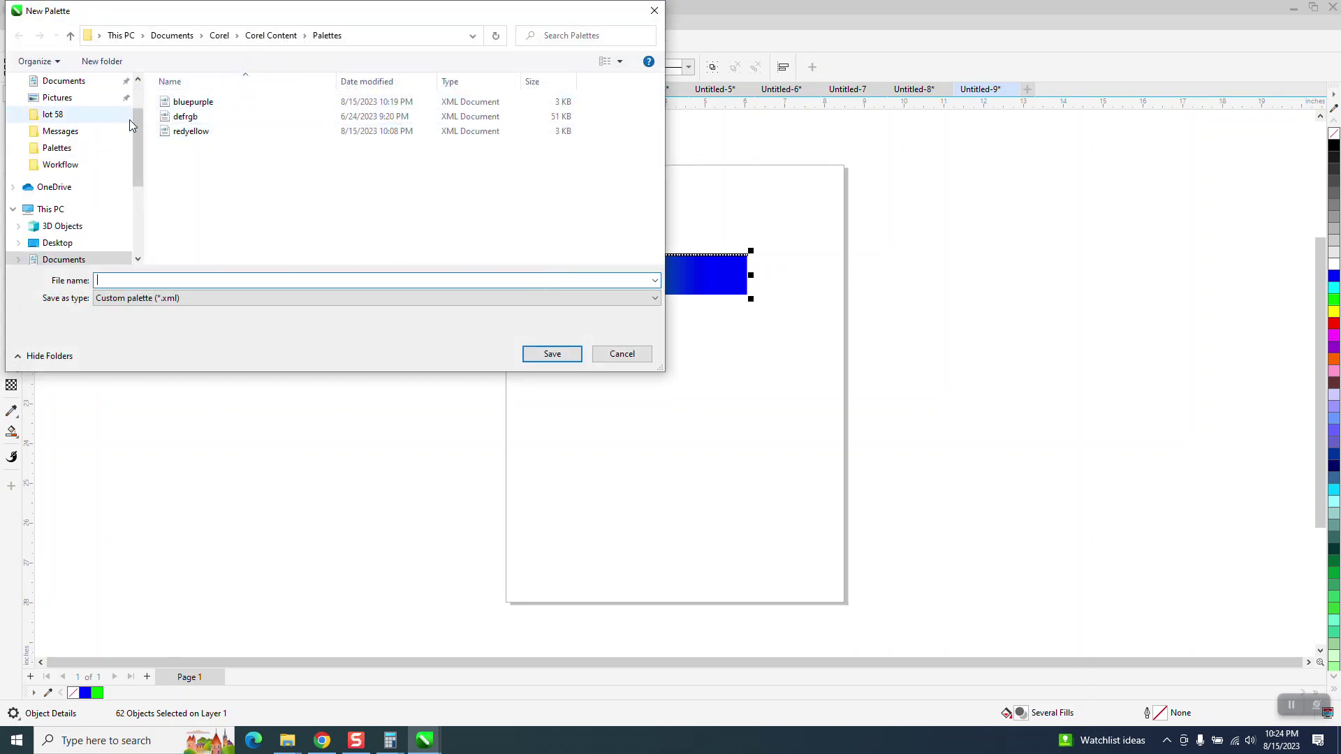
left_click(64, 100)
left_click(155, 280)
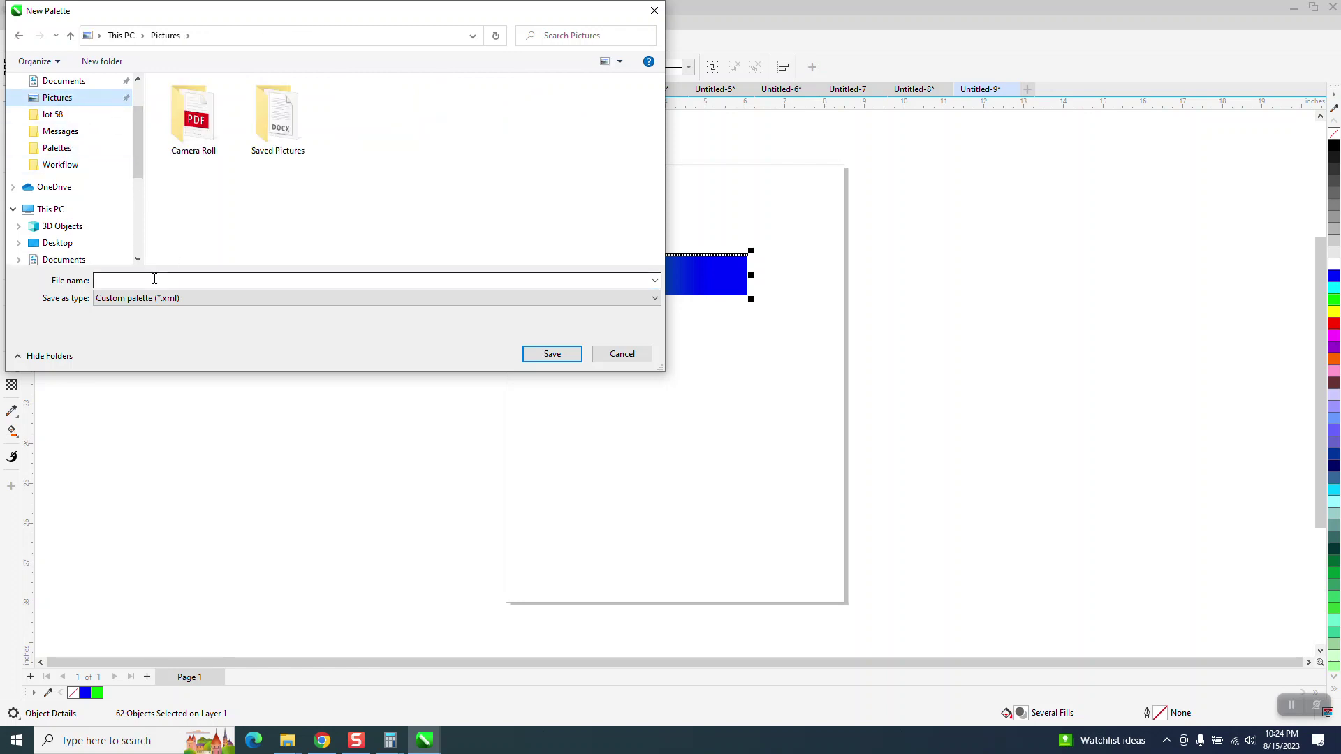
left_click(156, 278)
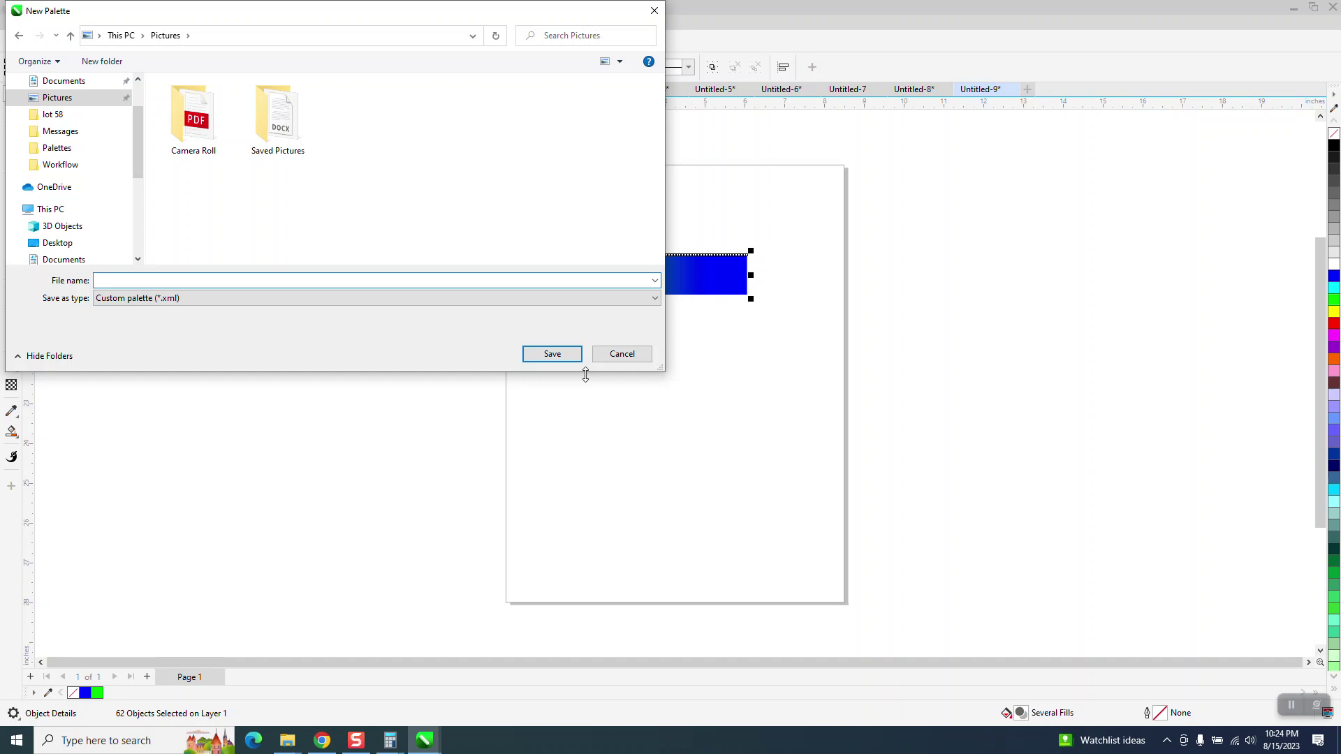
type("greenblue")
left_click(550, 362)
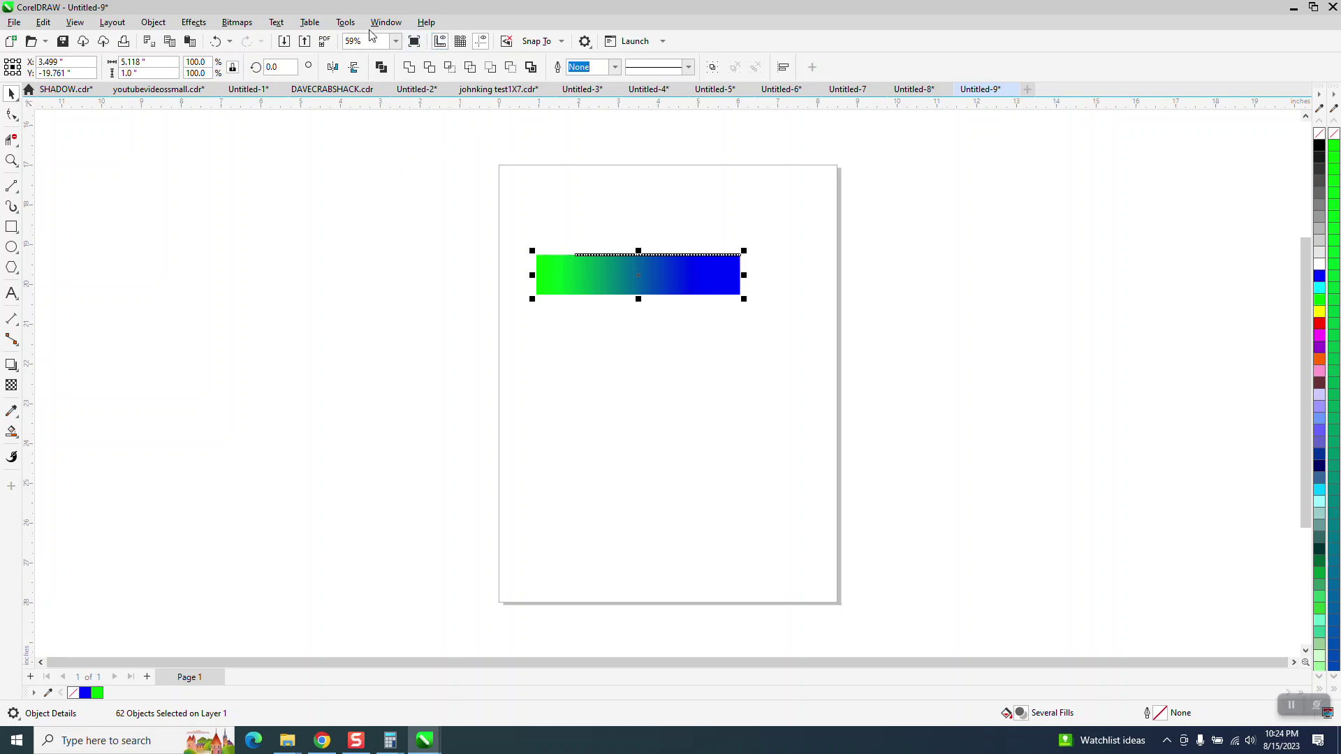
Step: Run the ColorChartCreator macro from the script list
left_click(346, 26)
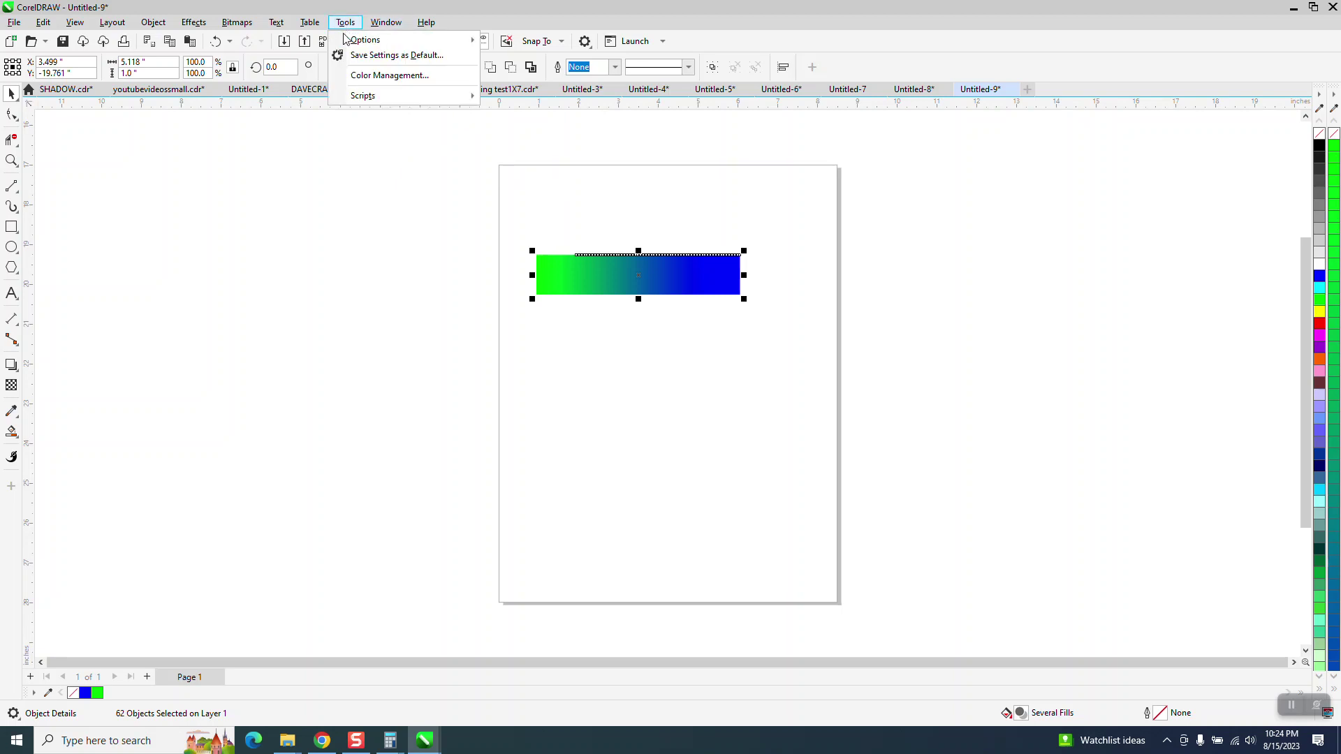
mouse_move(362, 101)
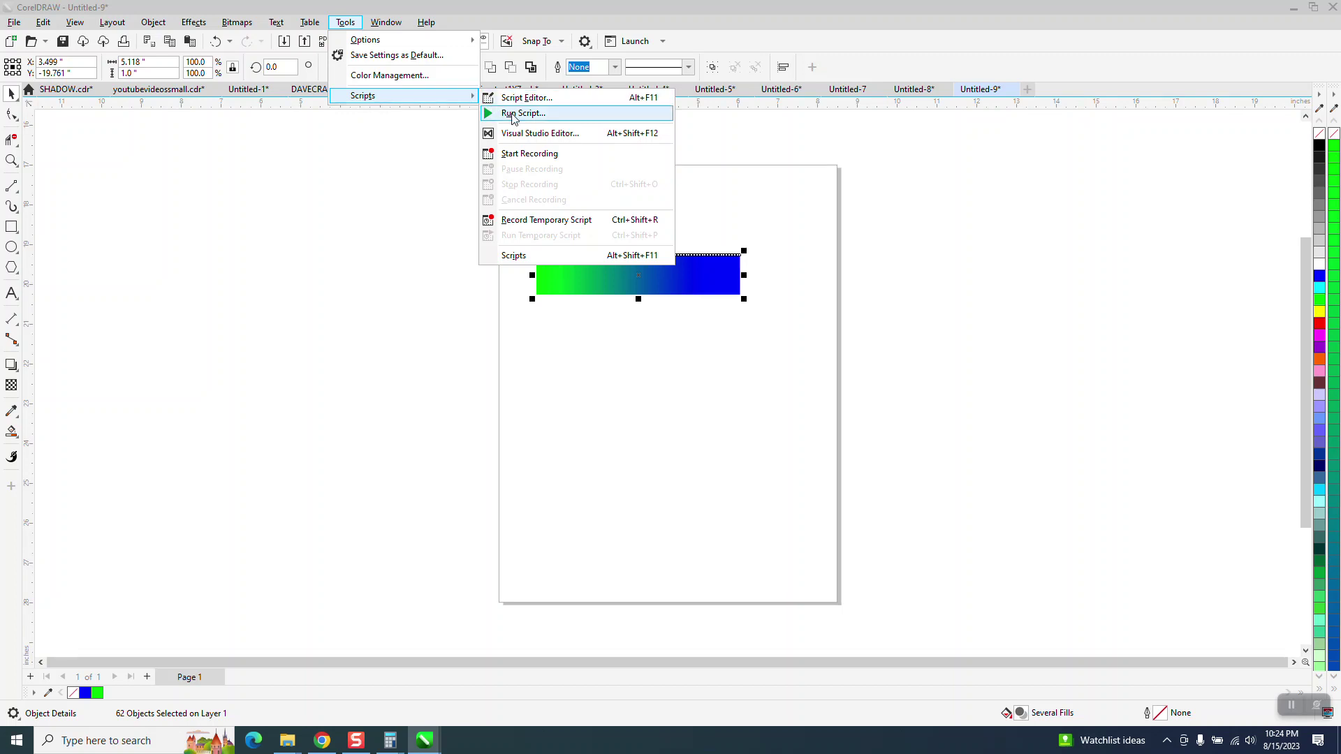
left_click(513, 115)
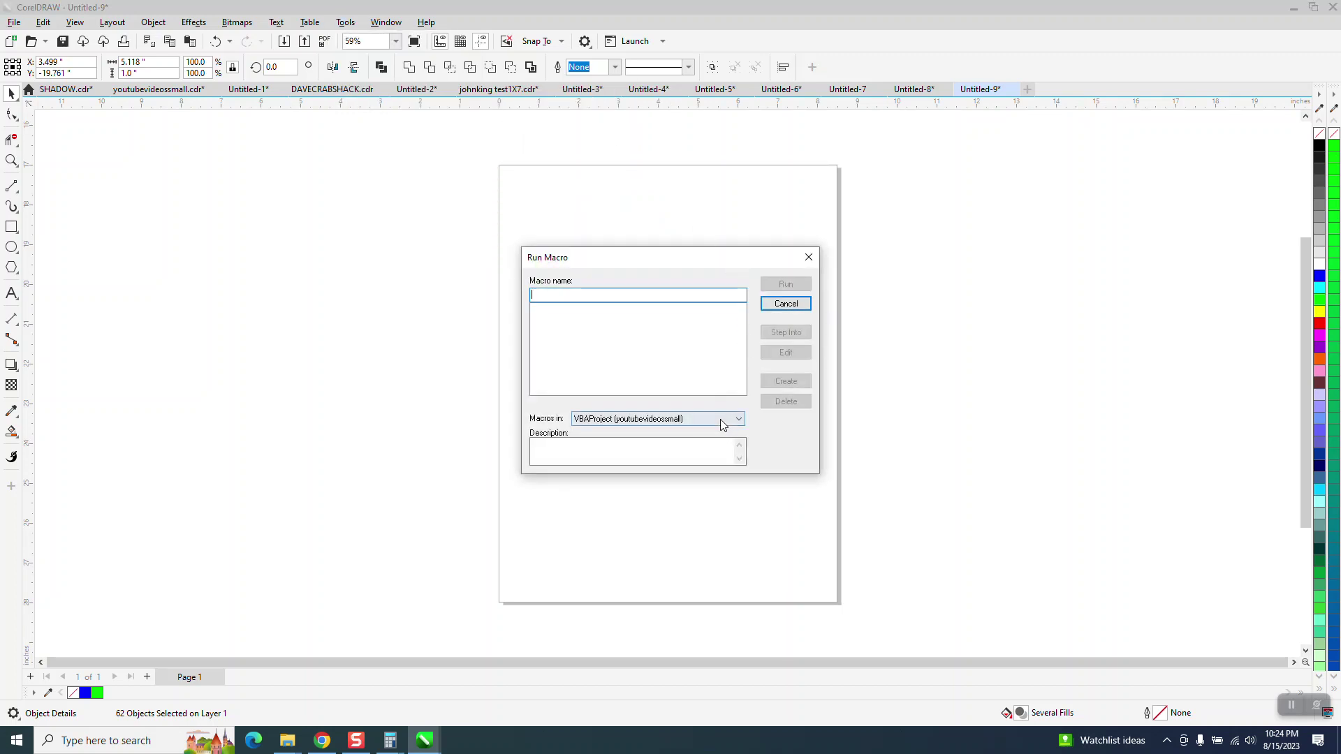
left_click(742, 422)
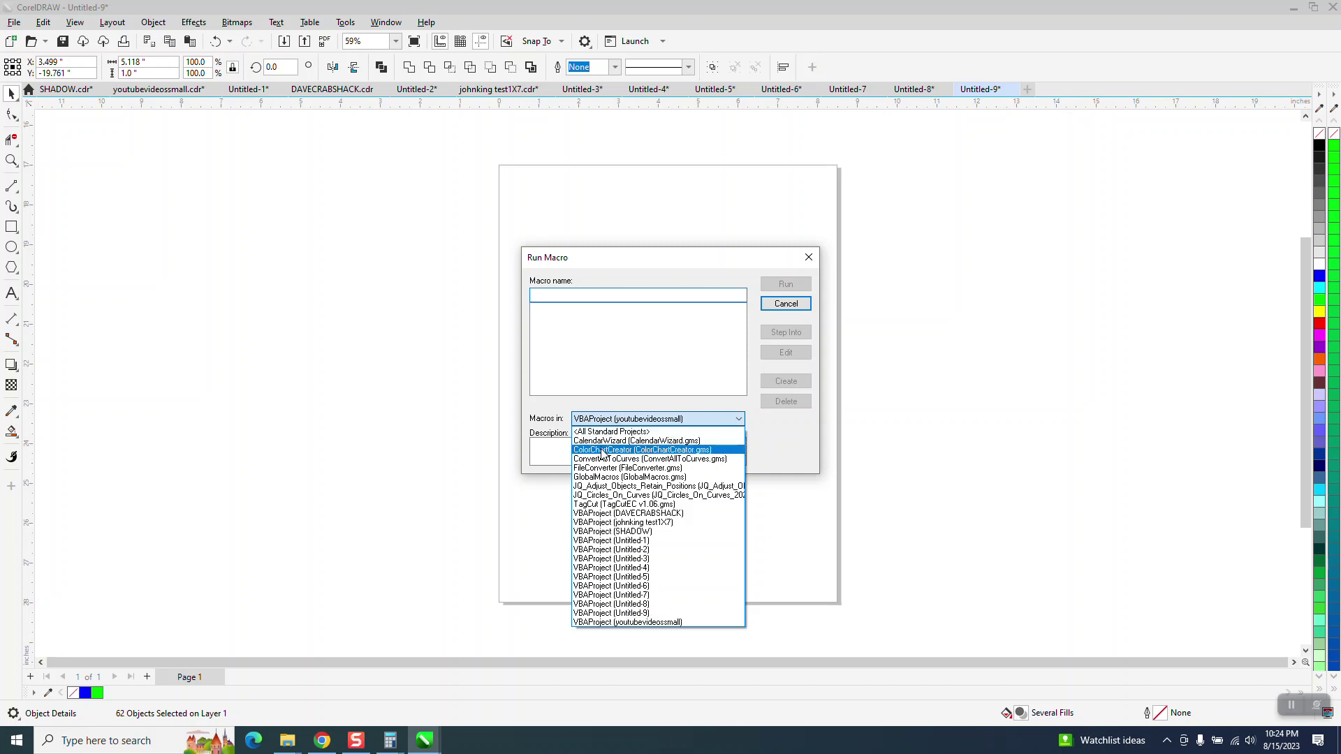
left_click(602, 452)
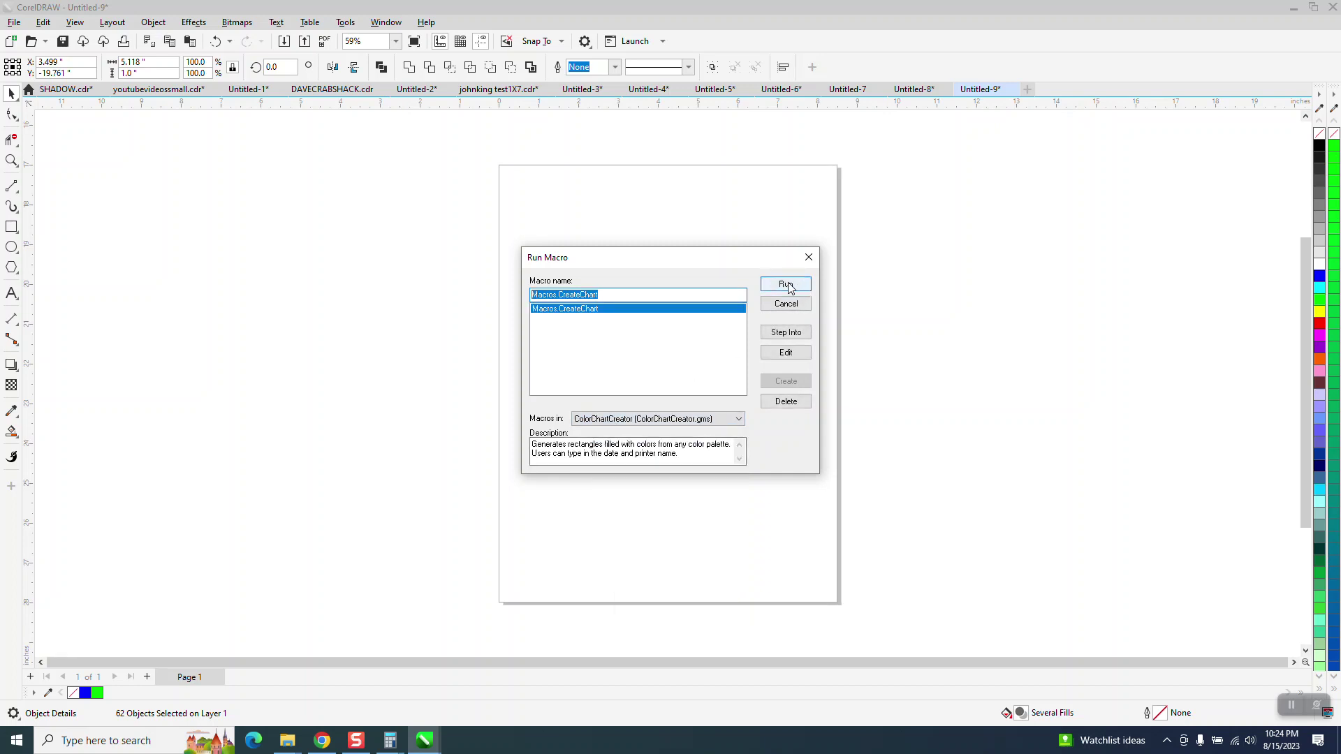
left_click(788, 285)
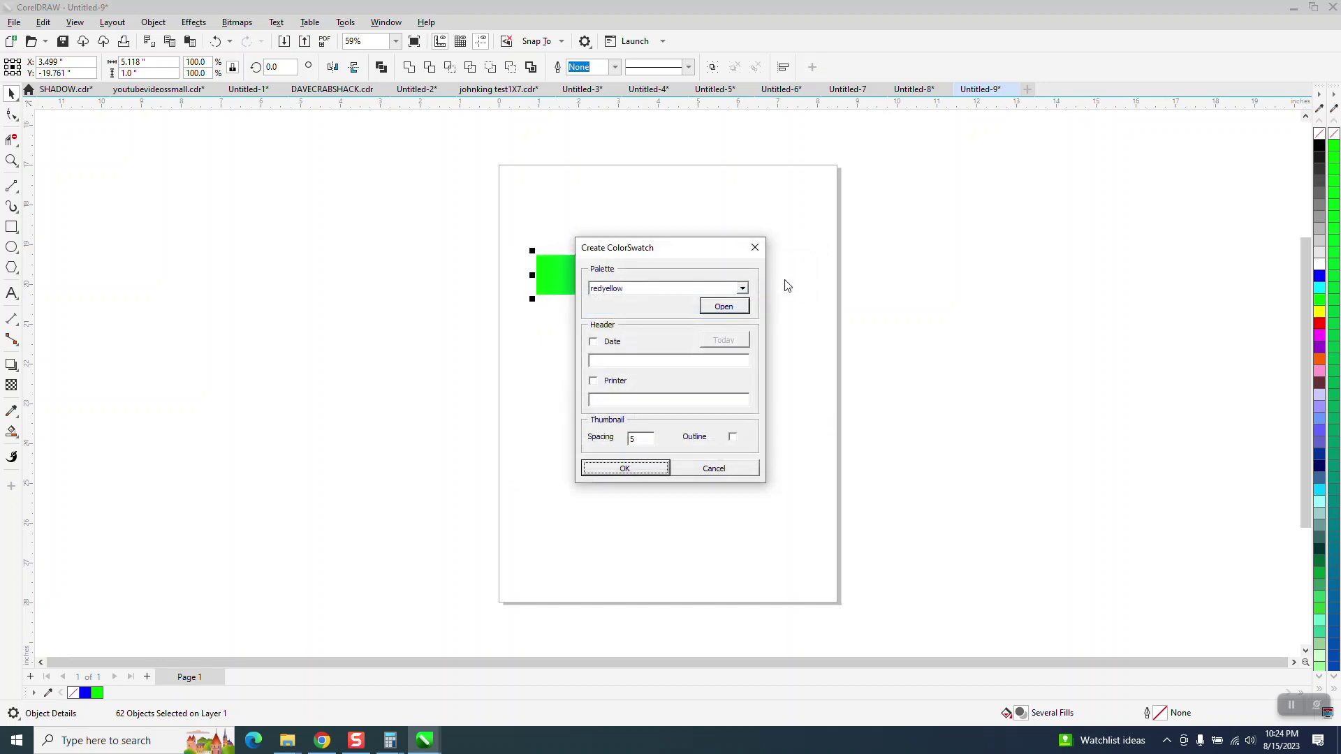
Step: Load greenblue.xml into the chart maker and generate the swatch chart
left_click_drag(715, 251, 921, 253)
left_click(939, 309)
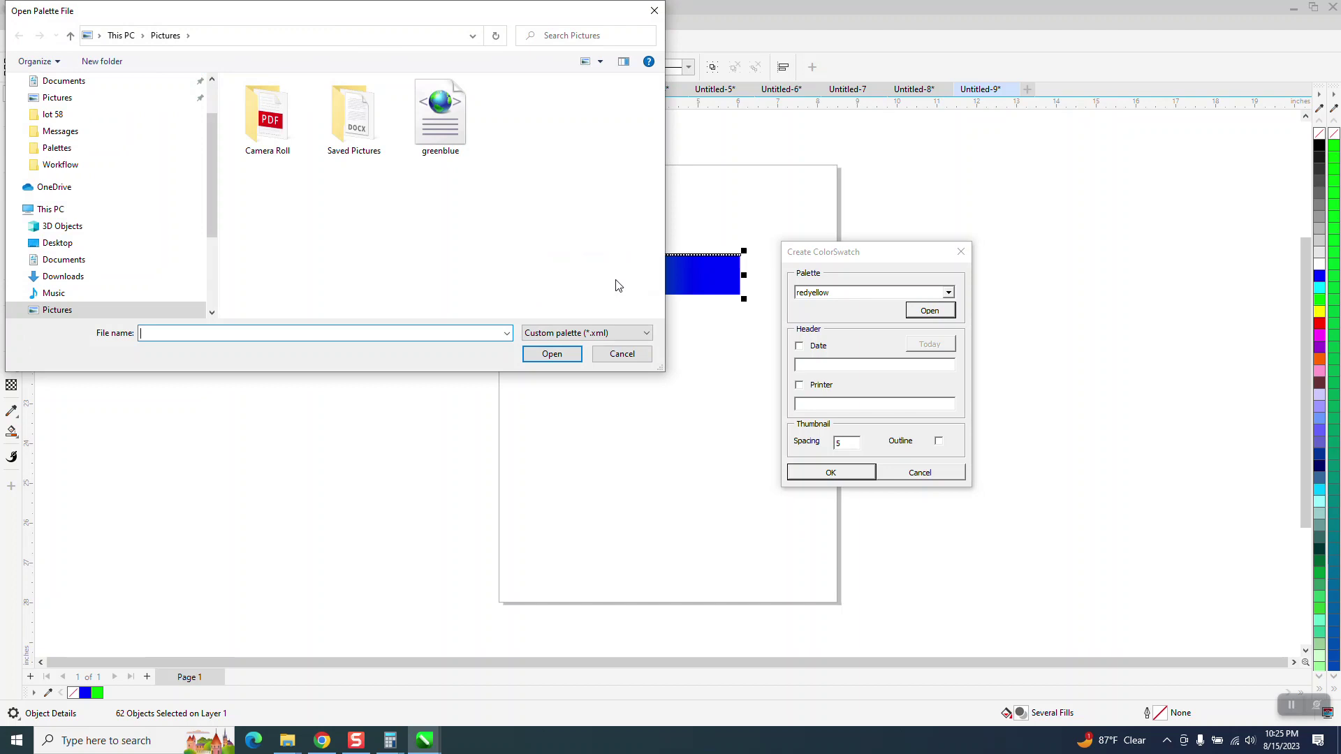
left_click(443, 137)
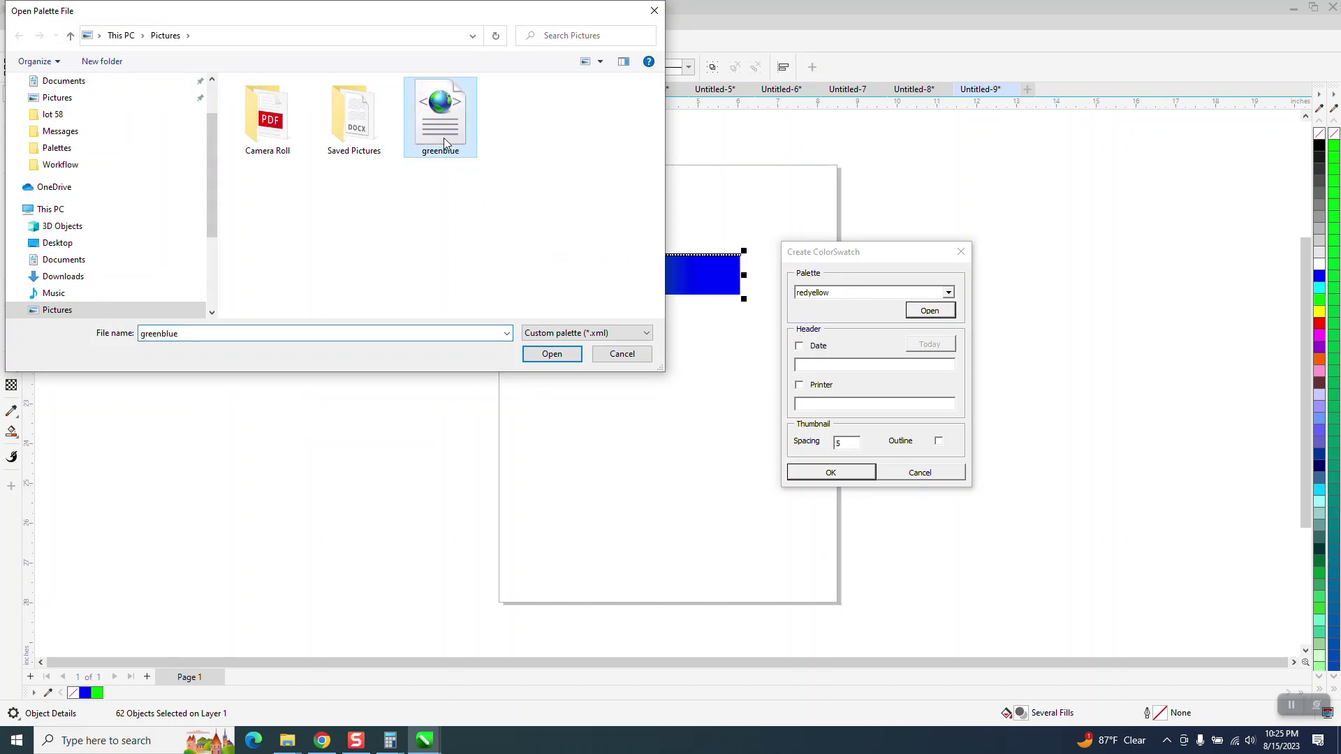
left_click(554, 357)
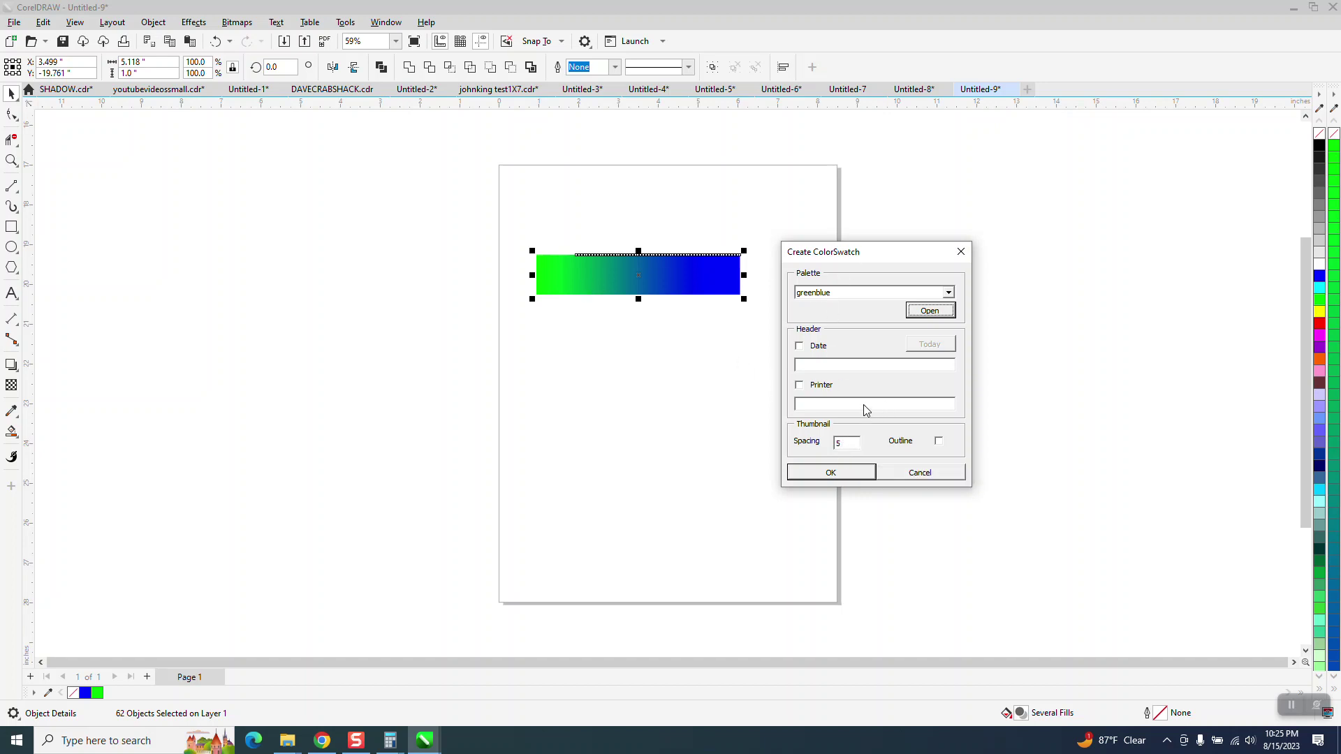
left_click(832, 474)
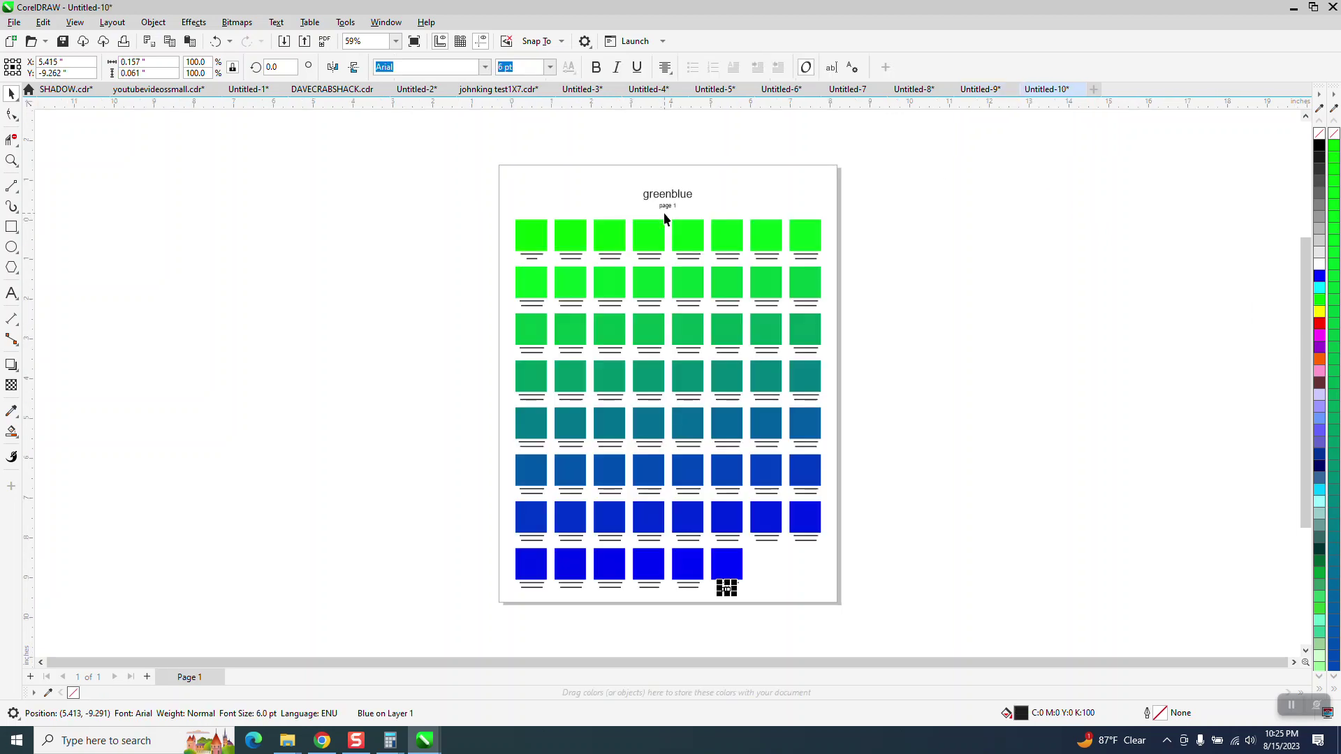
Step: Zoom in on the first green swatches to read labels like R:0 G:255 B:0
left_click(437, 230)
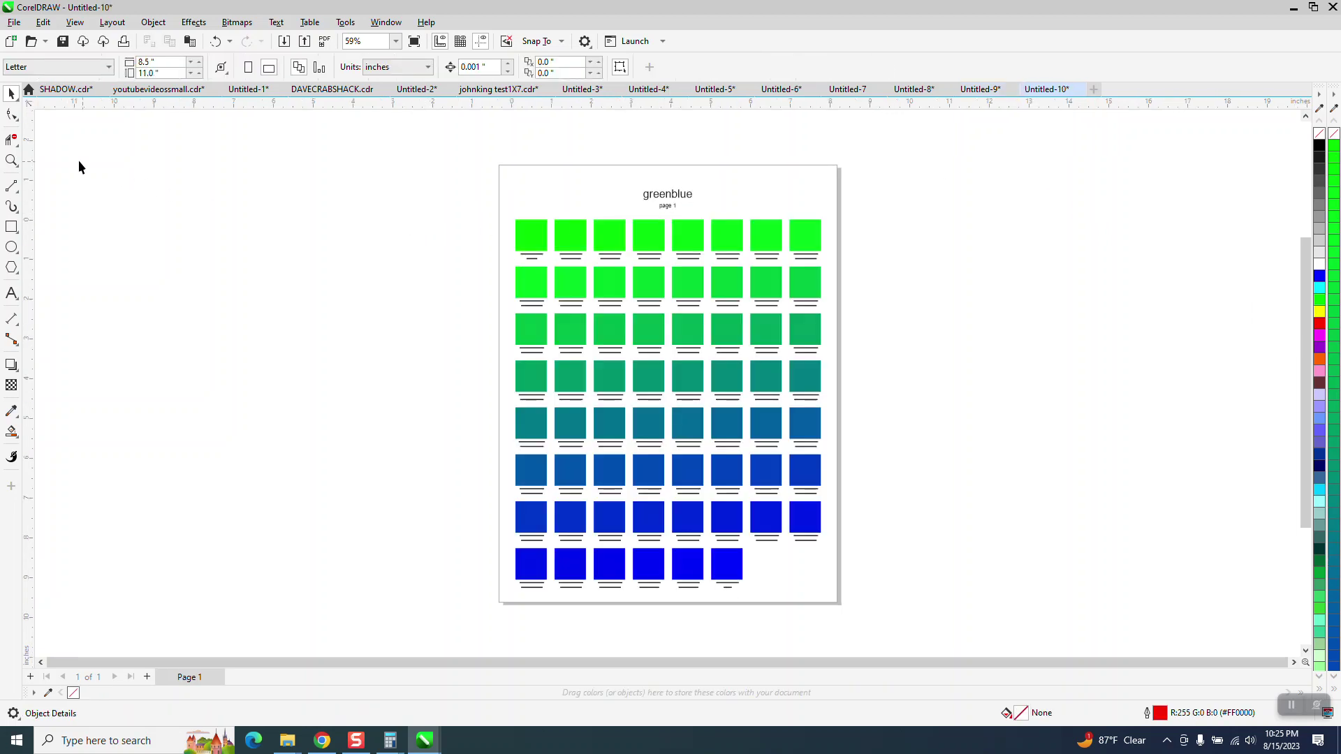
left_click(11, 161)
left_click_drag(517, 250, 586, 280)
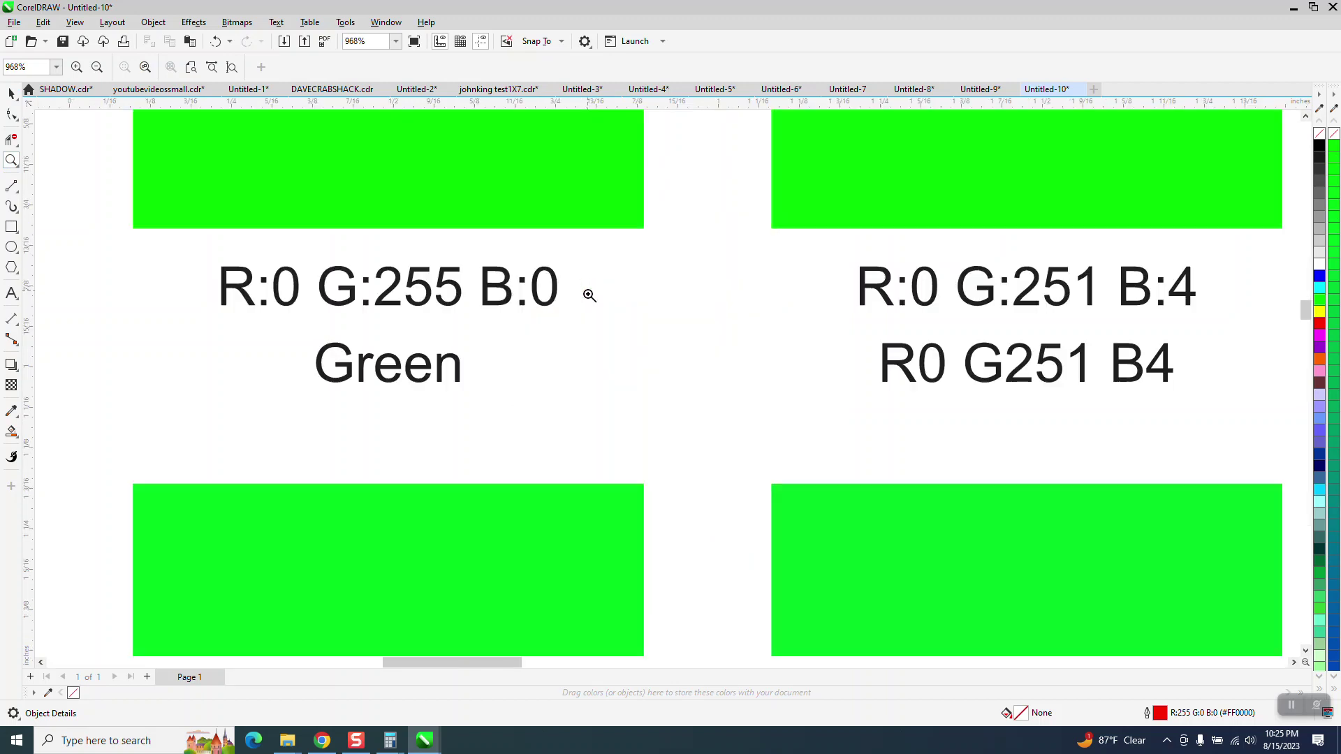
scroll(356, 279, "down", 2)
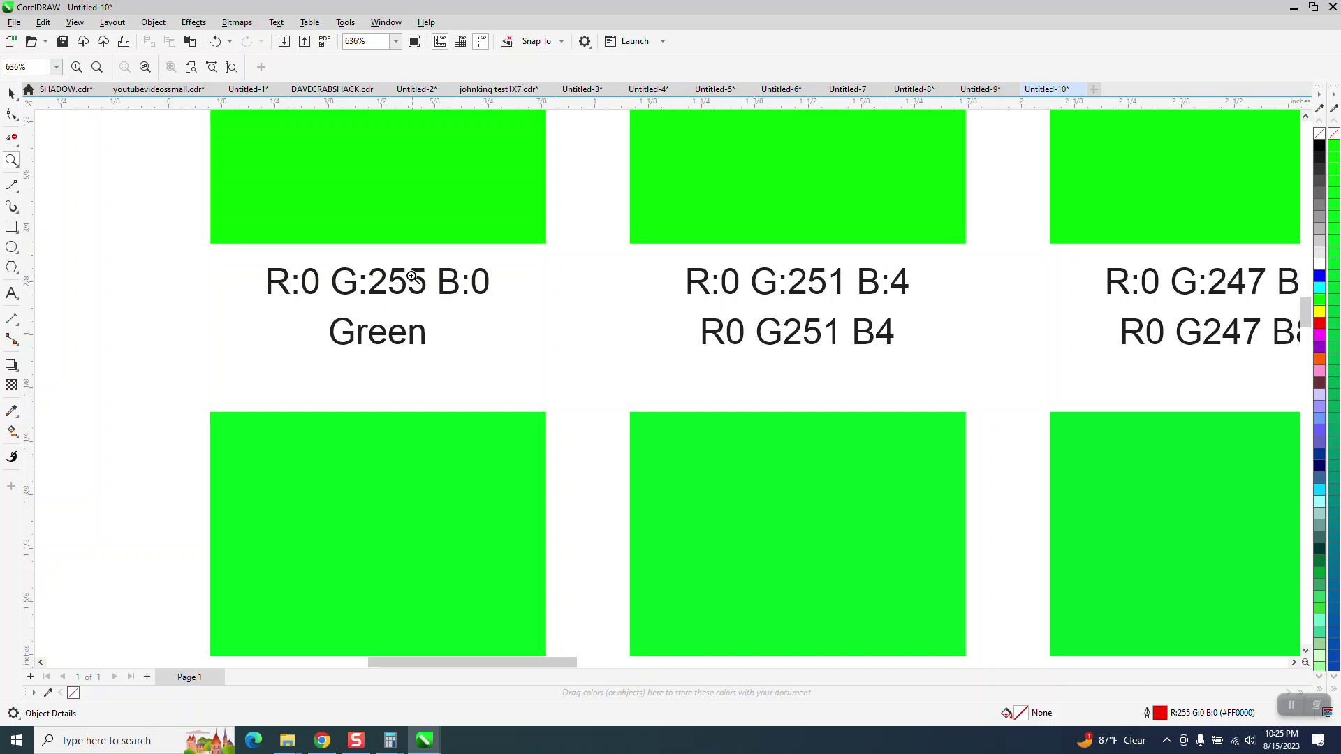
left_click(11, 93)
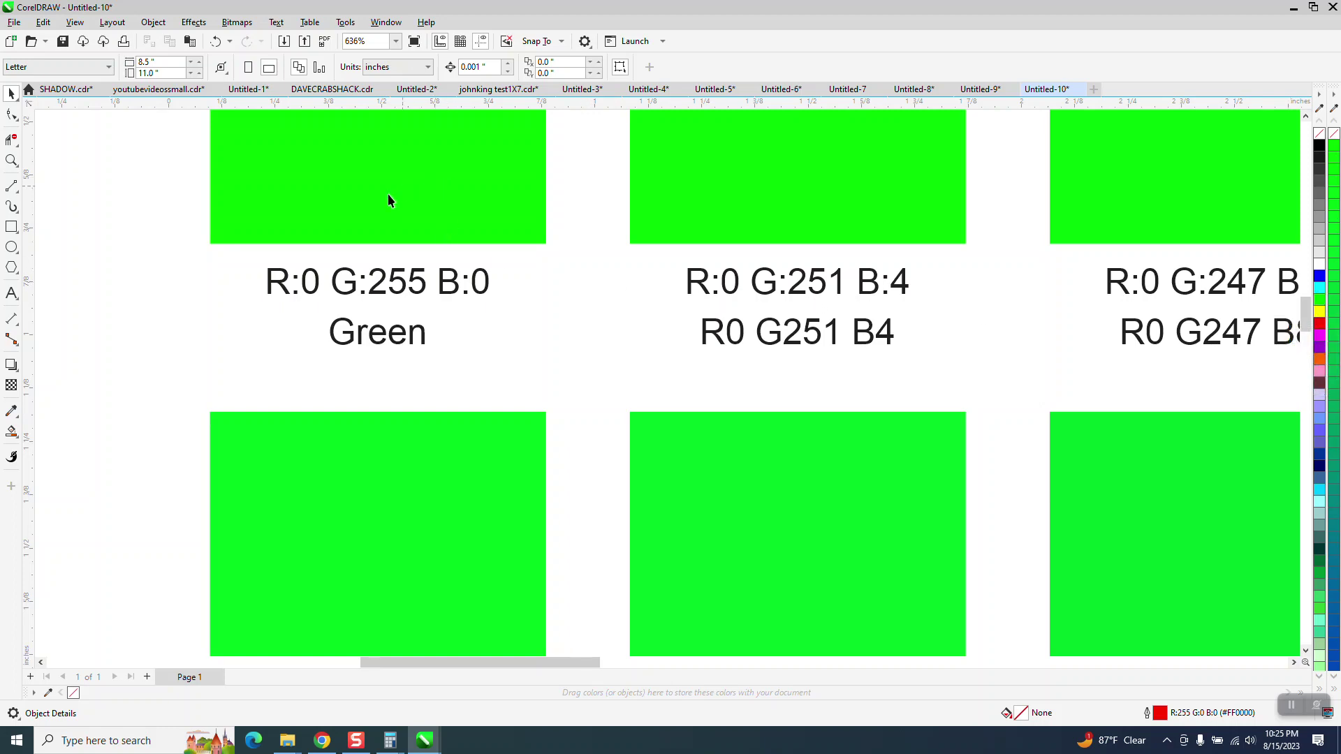
Step: Scroll through and magnify the greenblue chart to inspect the remaining RGB labels
scroll(386, 200, "down", 2)
scroll(380, 202, "down", 3)
scroll(915, 517, "down", 1)
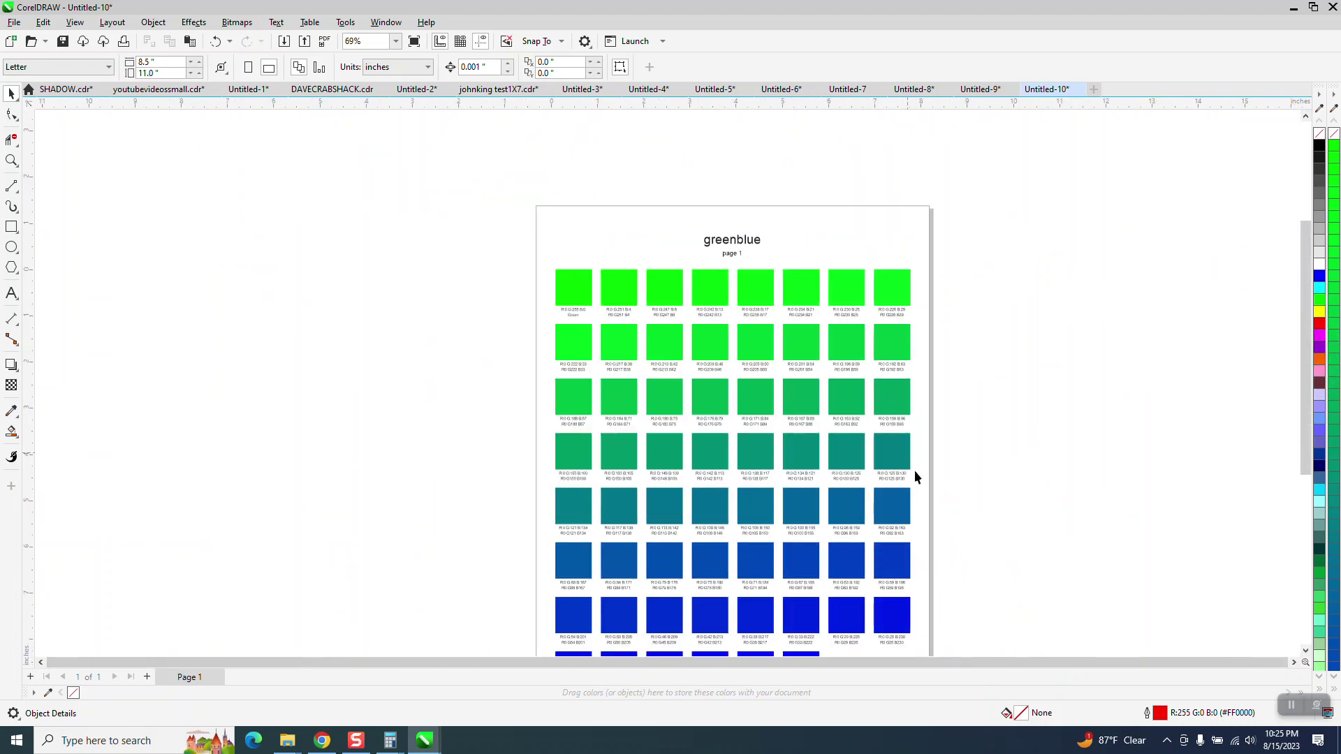
scroll(913, 618, "down", 1)
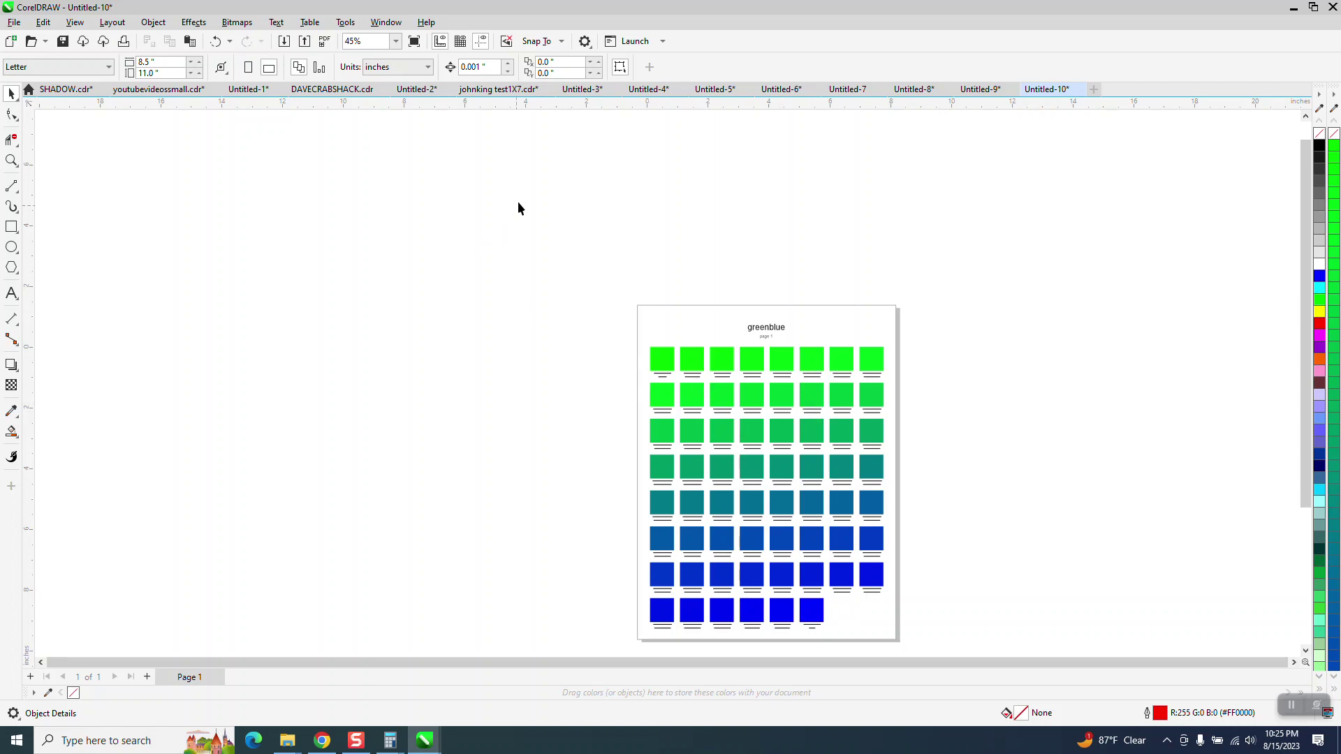
left_click(11, 160)
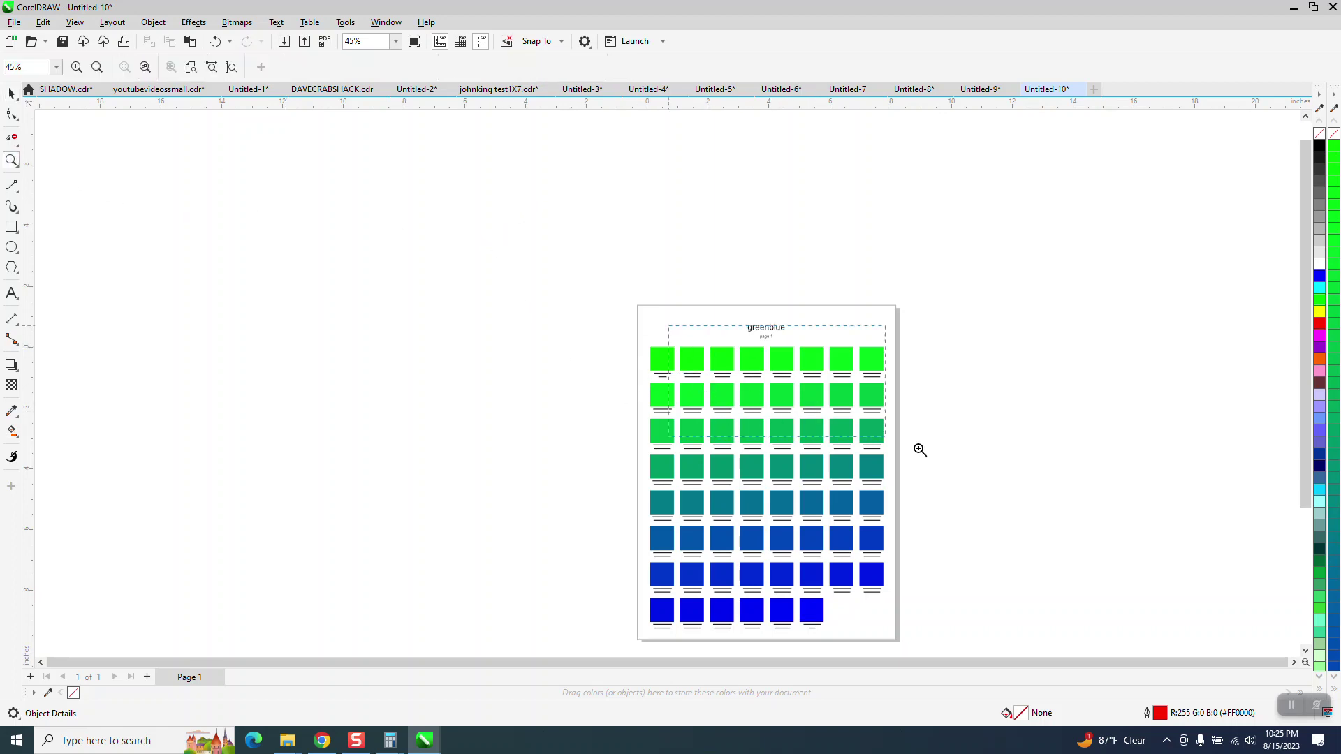
scroll(901, 446, "up", 5)
scroll(391, 176, "down", 2)
scroll(391, 176, "down", 2)
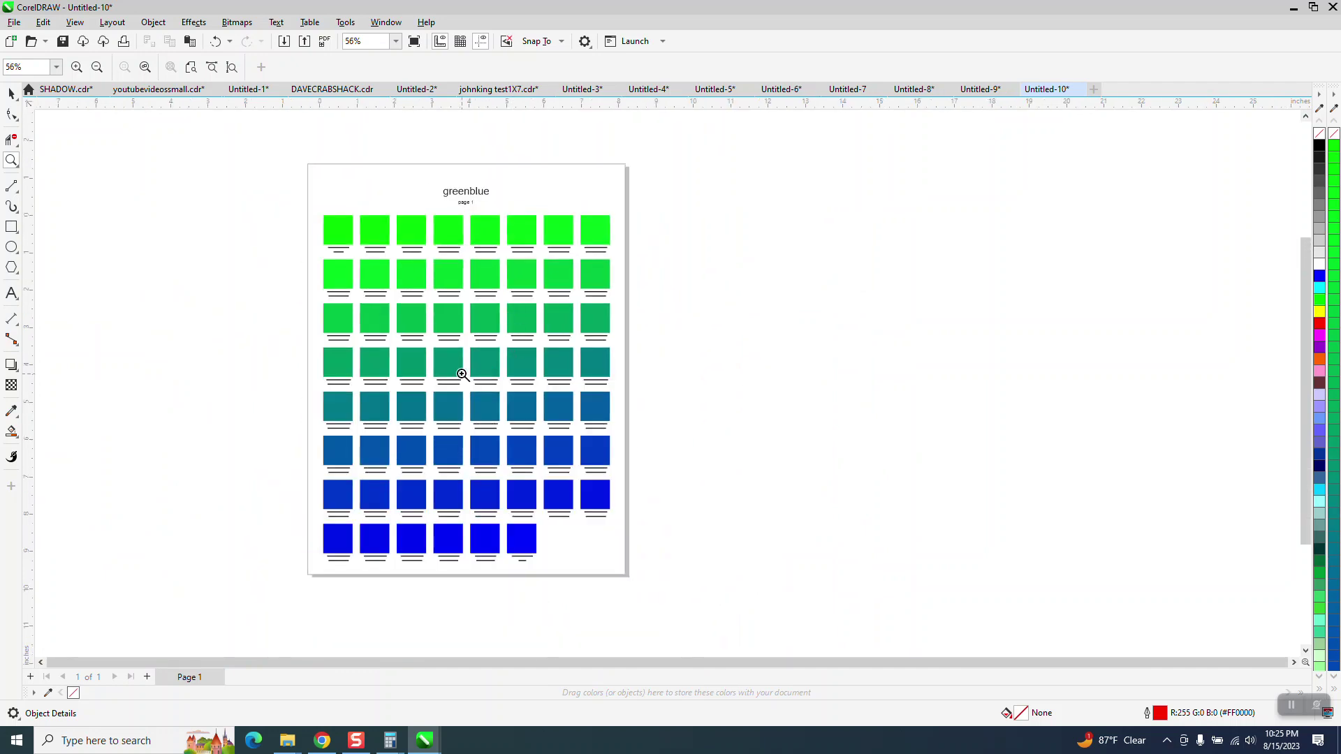
scroll(629, 449, "up", 3)
scroll(694, 390, "down", 3)
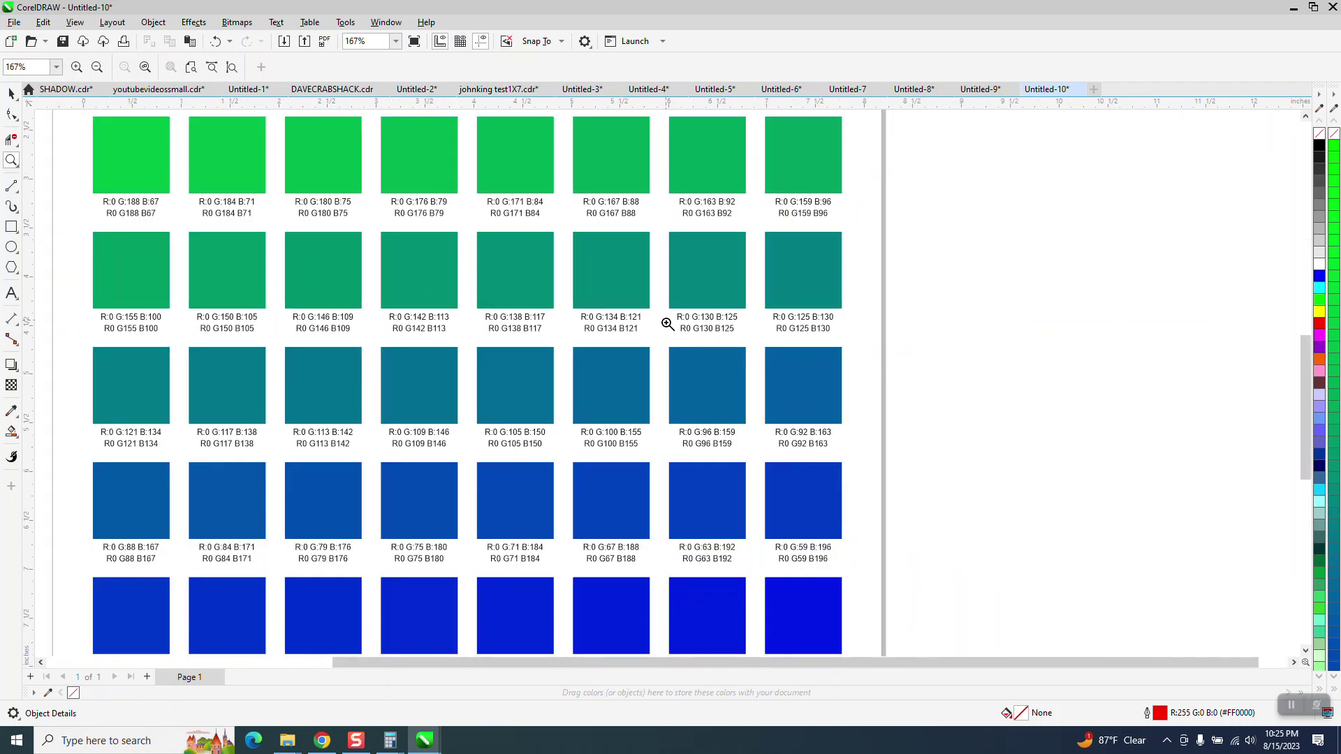
Step: Undo an accidental move of the teal swatch and draw a rectangle right of the page
left_click(13, 95)
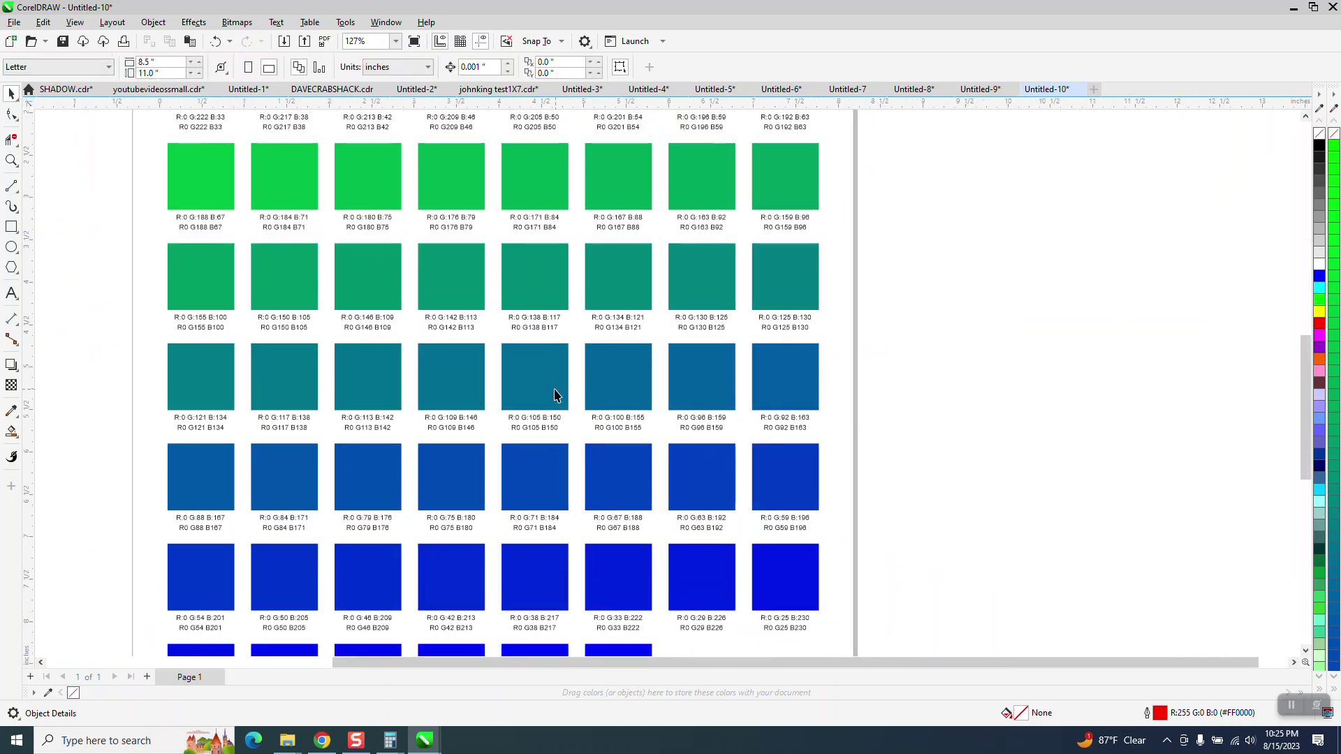
left_click_drag(537, 377, 543, 383)
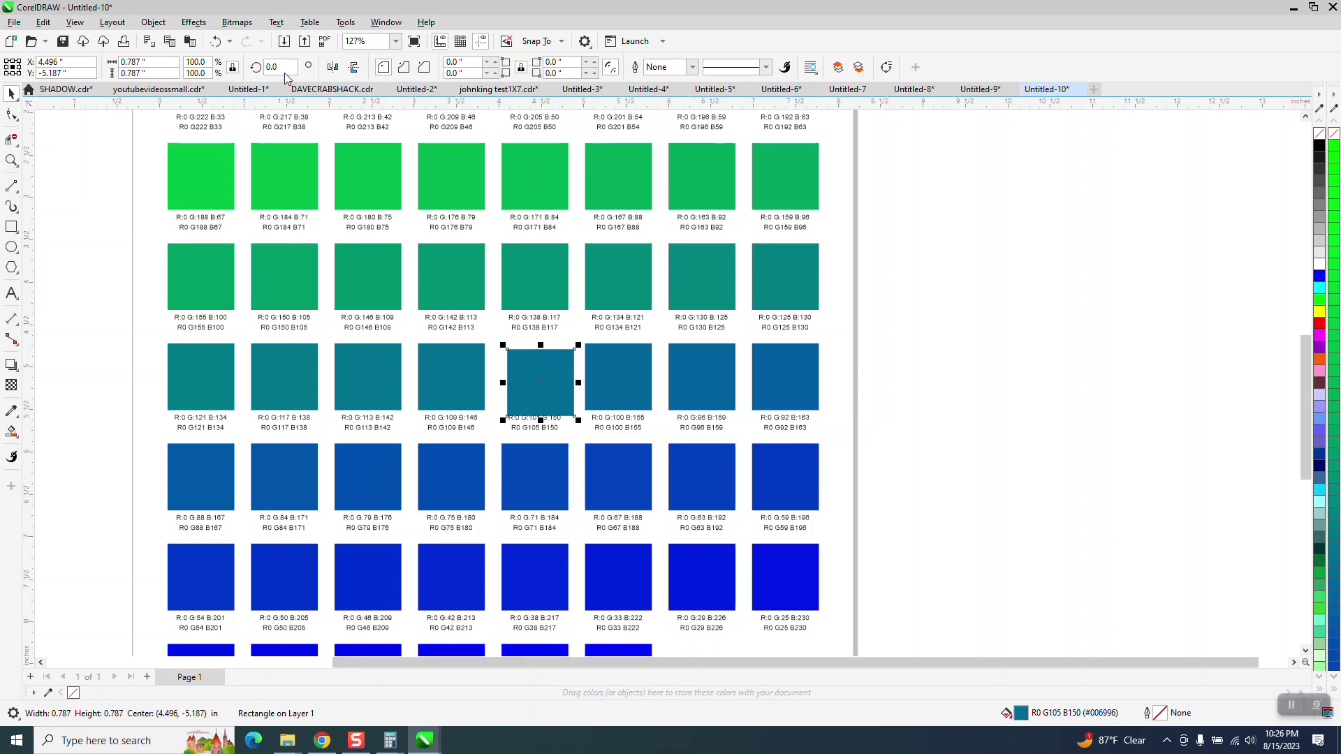
left_click(215, 41)
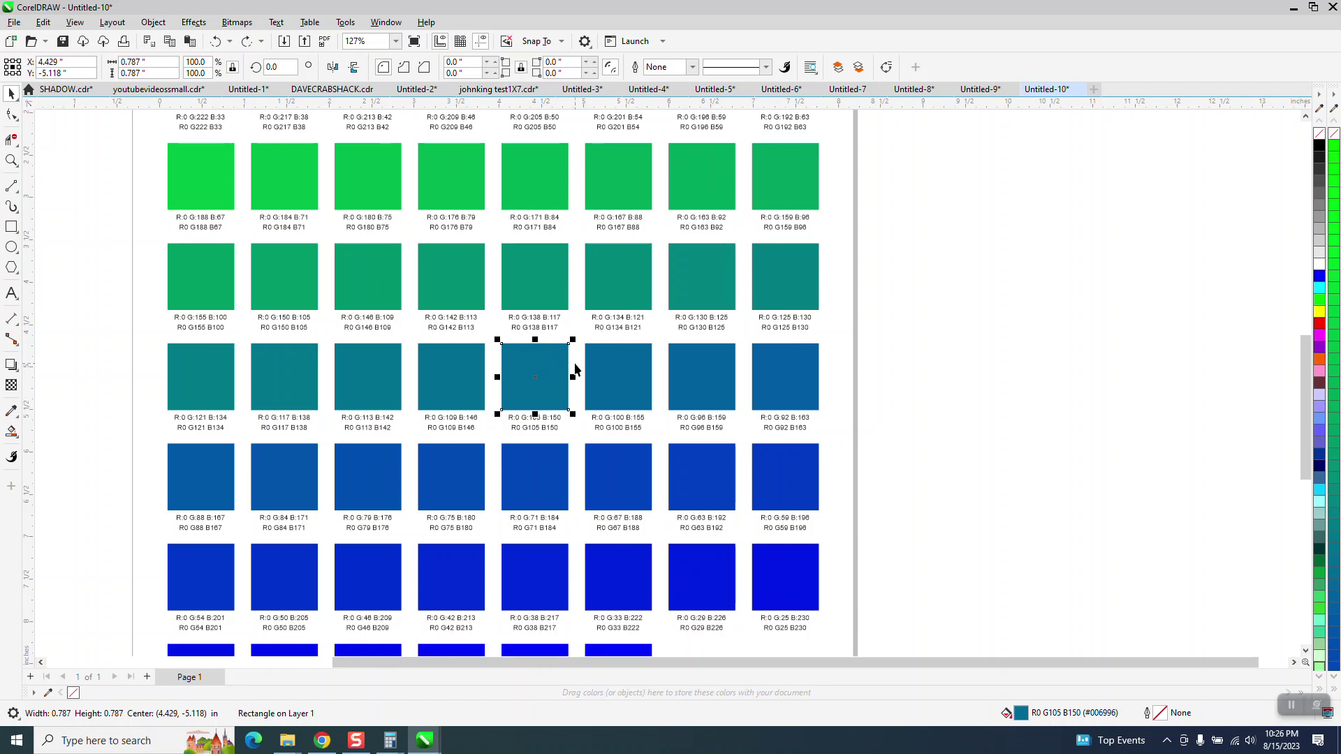
key("F6")
left_click_drag(948, 308, 1224, 441)
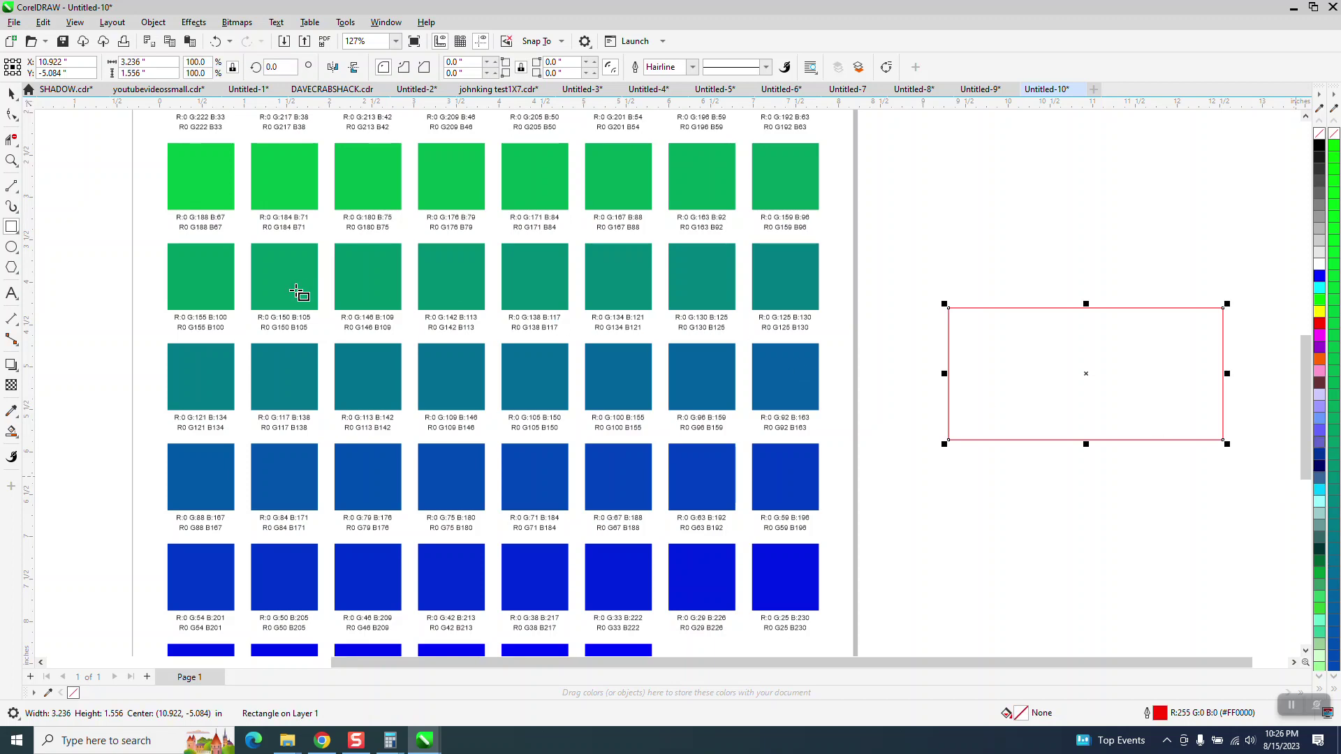
Step: Fill the rectangle with teal R0 G105 B150 sampled from the chart swatch
left_click(15, 415)
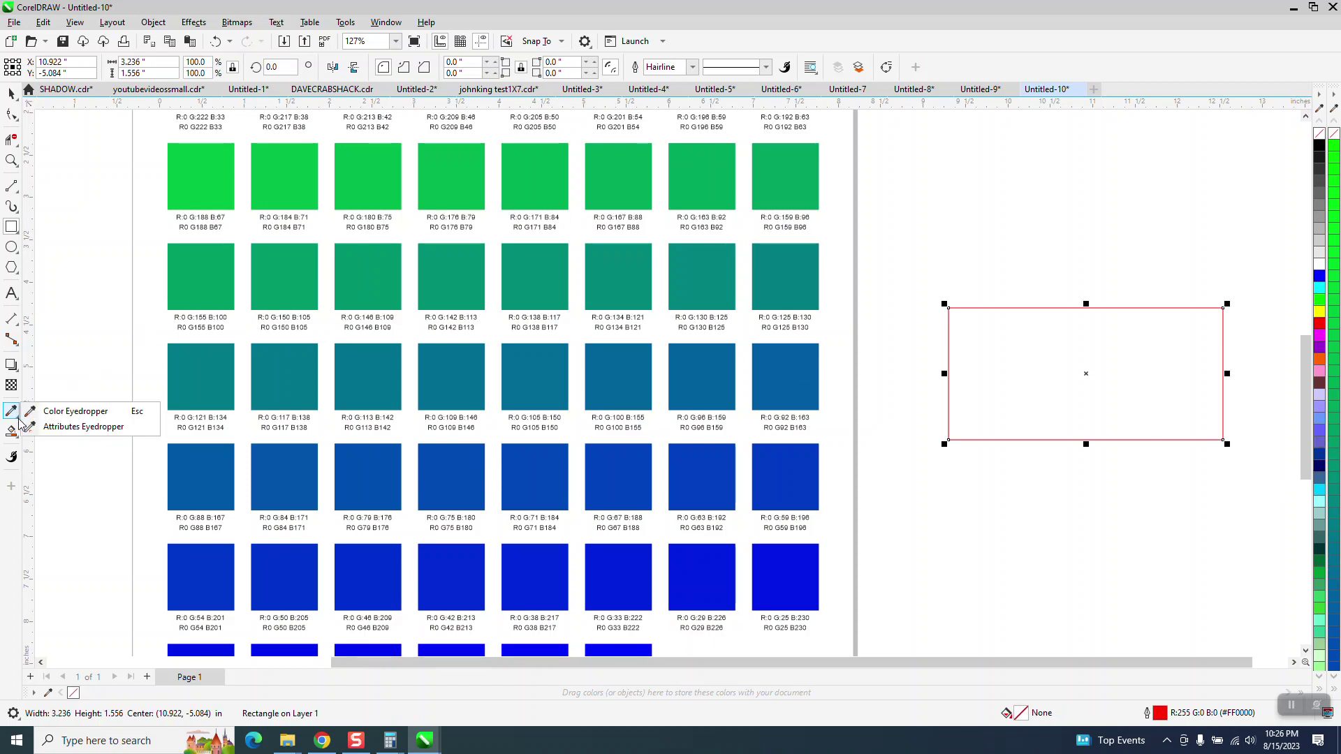
left_click(83, 412)
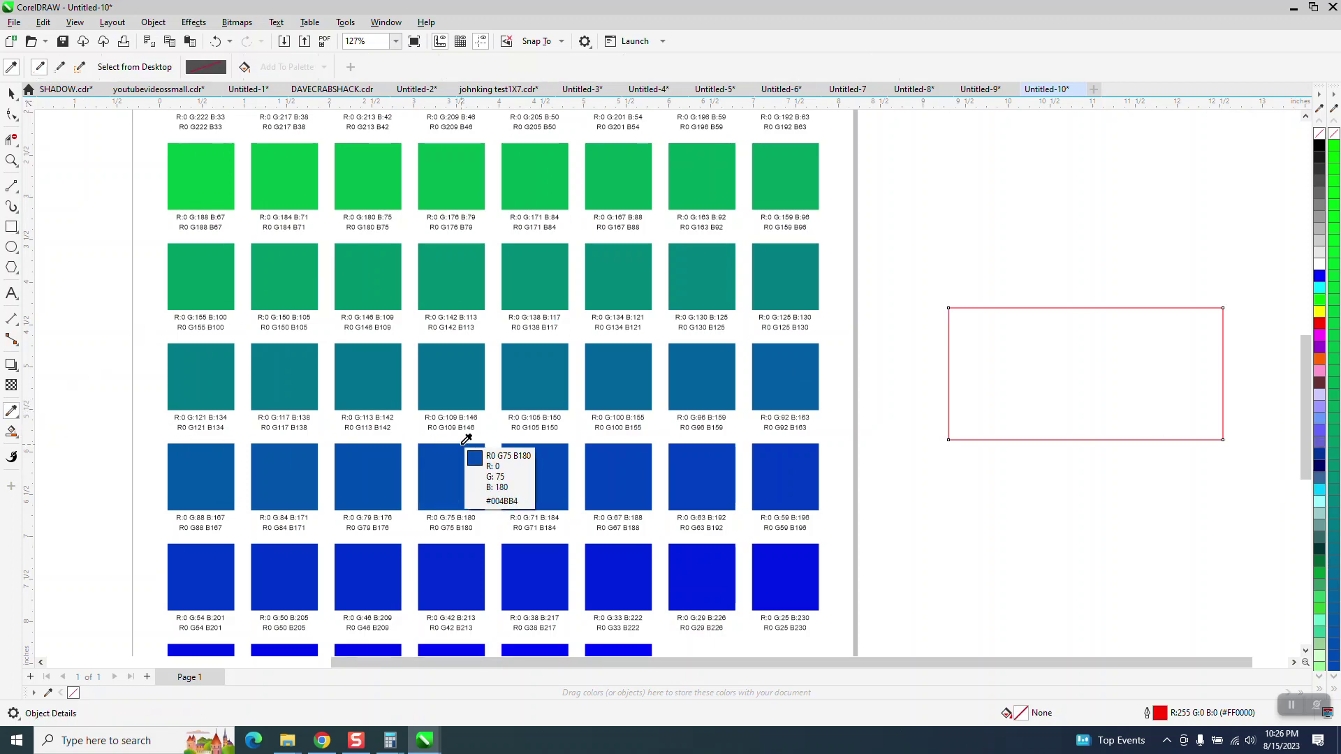
left_click(536, 398)
left_click(1009, 398)
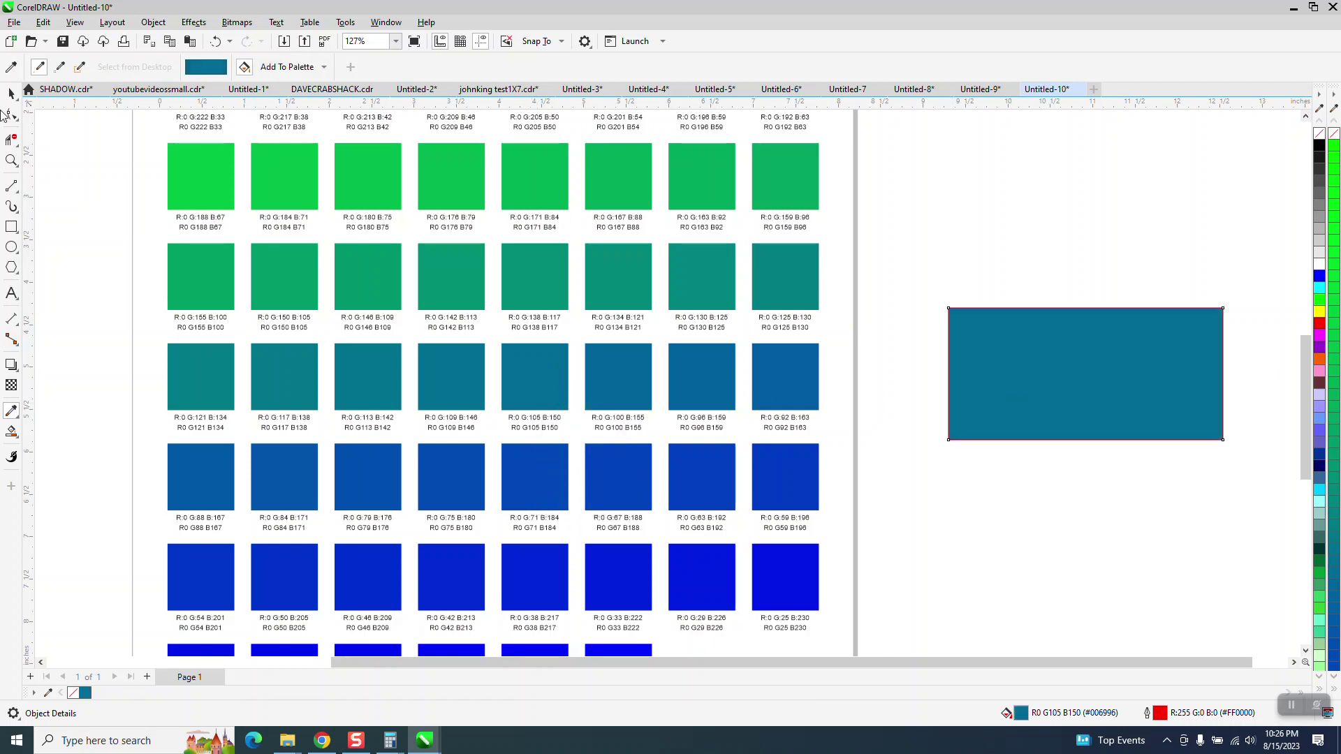
Step: Remove the teal rectangle's red outline
left_click(13, 95)
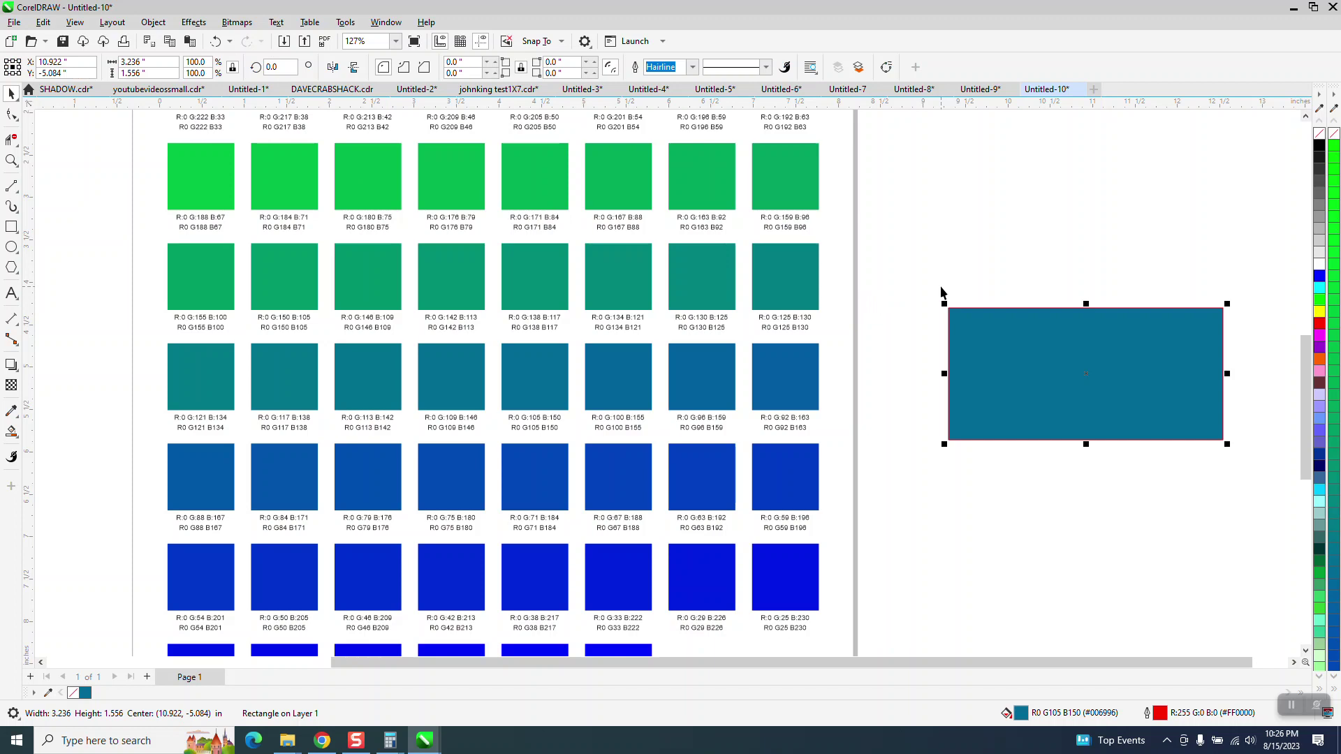
key("XF86Calculator")
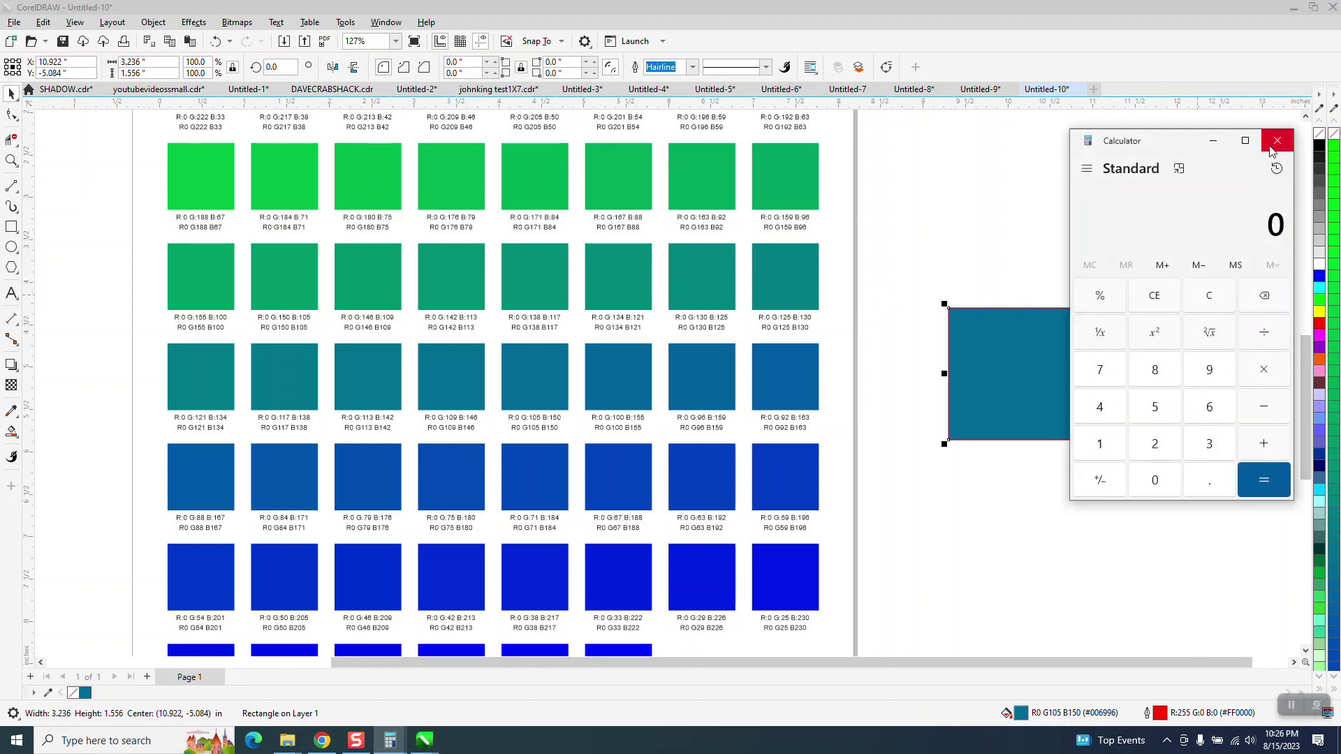
left_click(1277, 141)
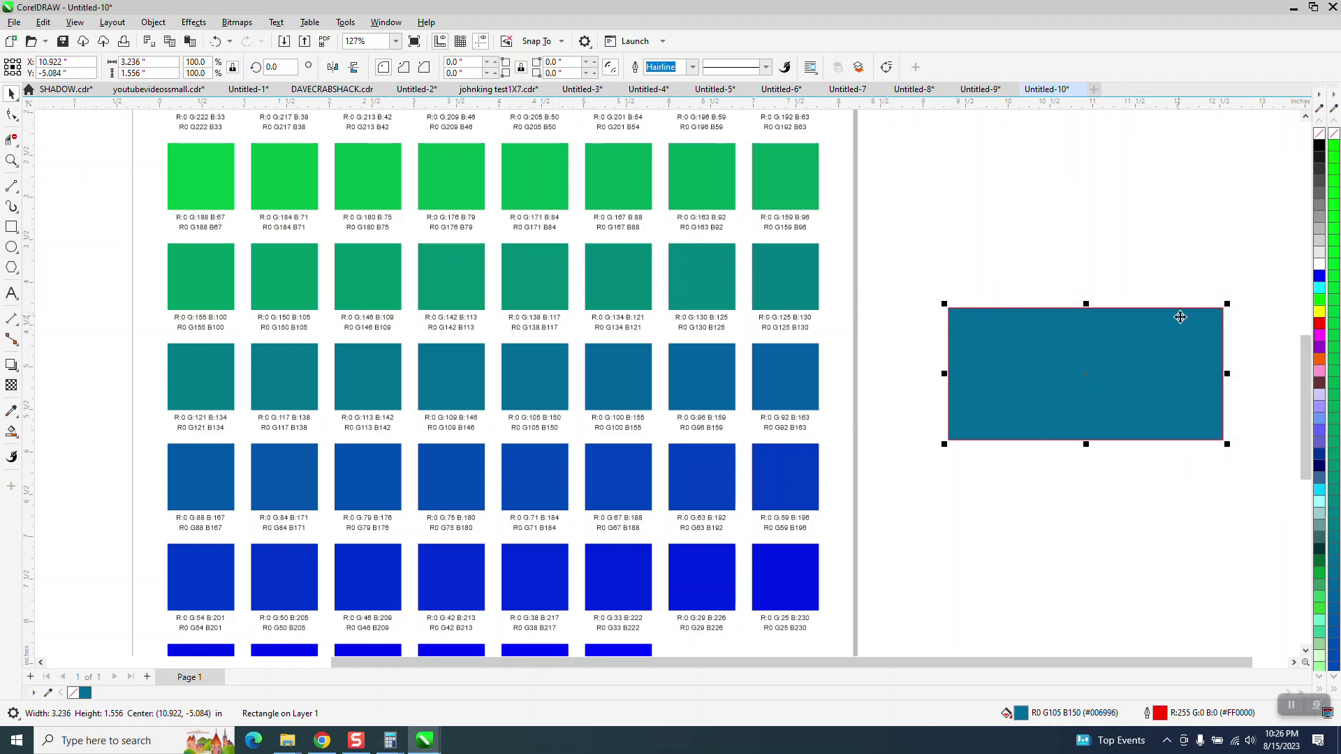
key("XF86Calculator")
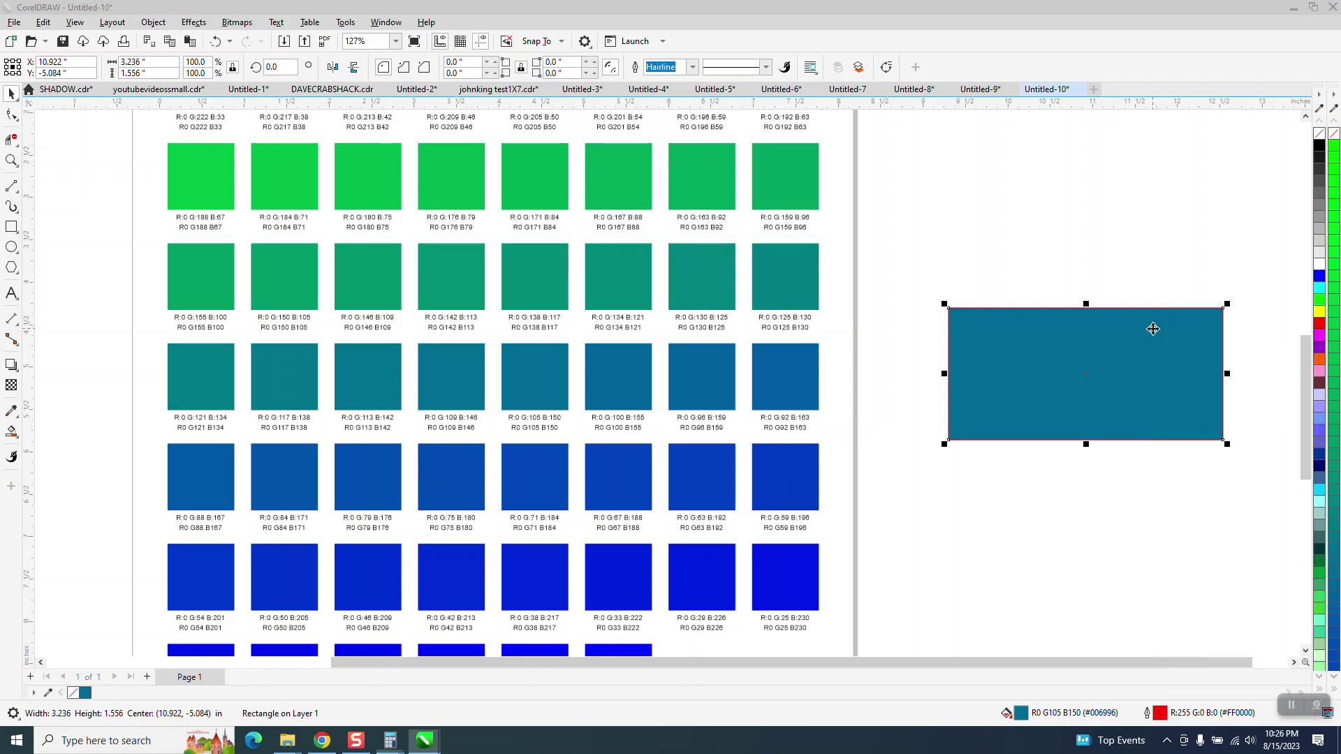
left_click(1277, 140)
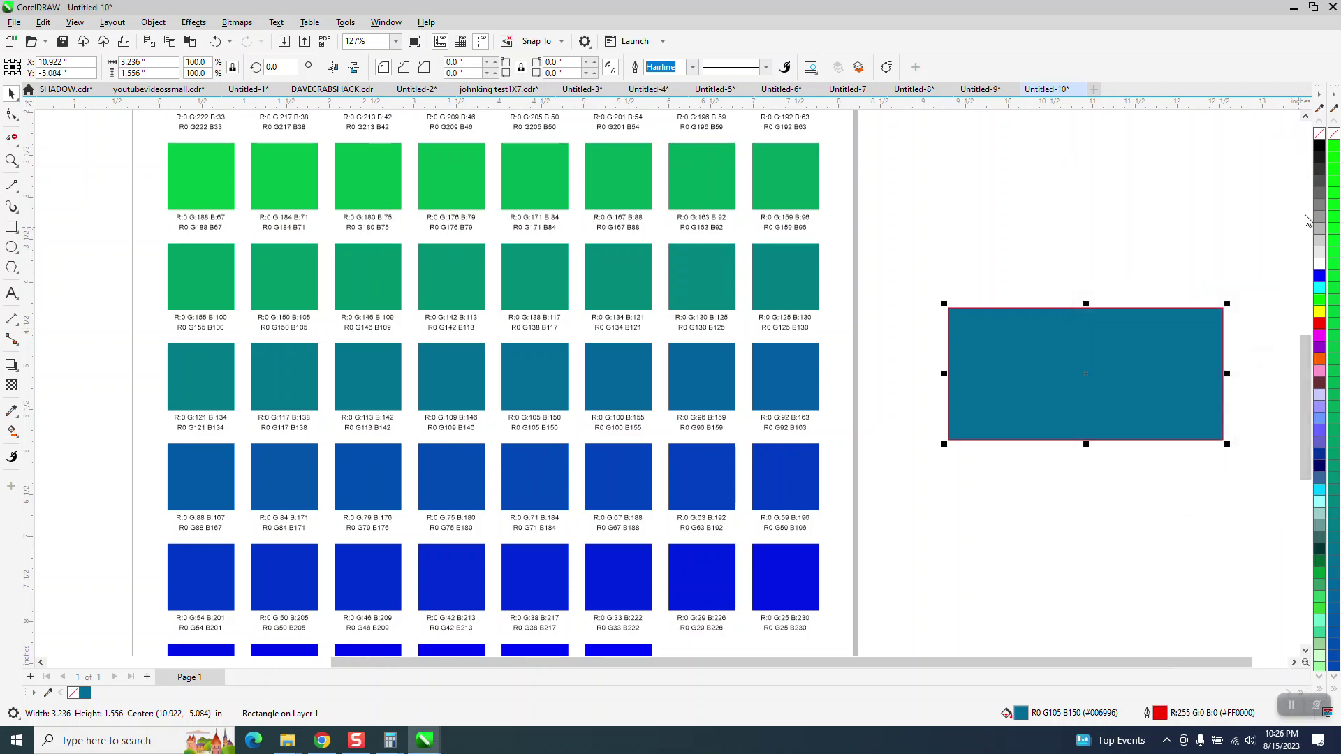
right_click(1320, 137)
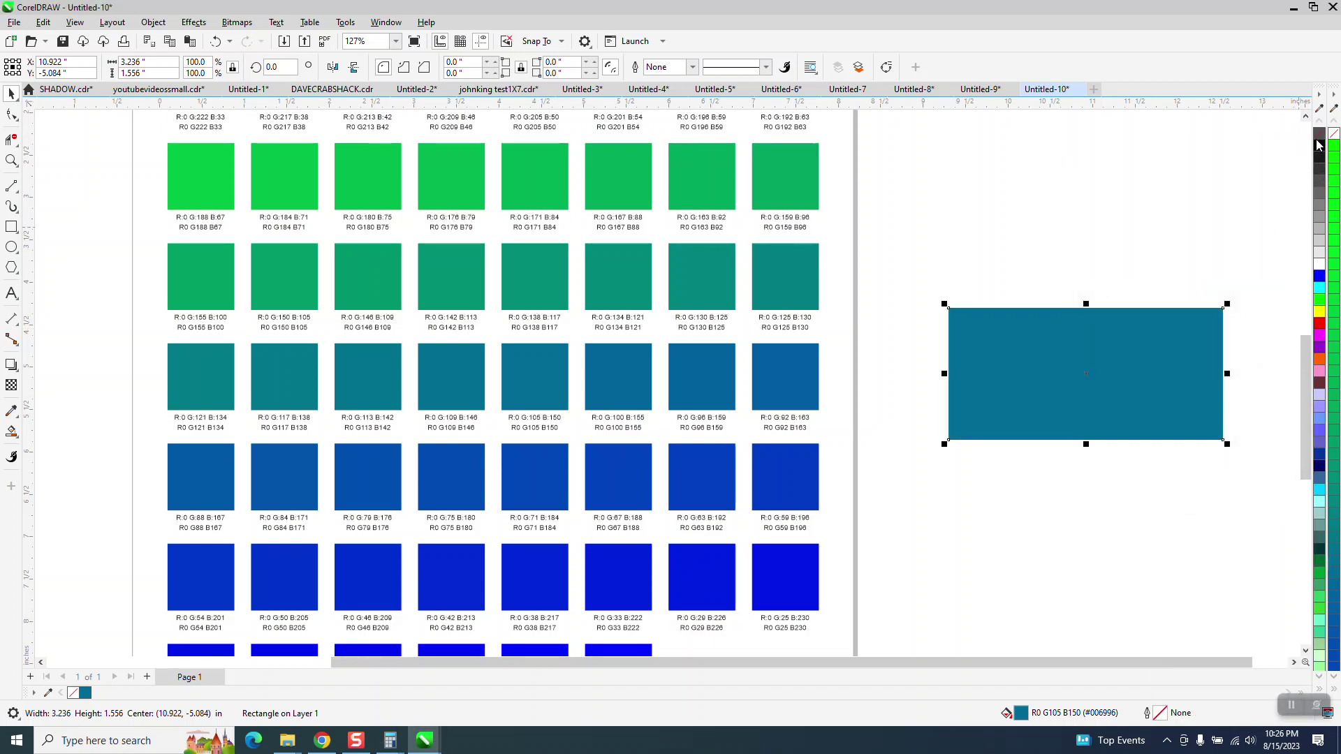
Step: Move the teal rectangle slightly up and zoom out
left_click_drag(1014, 385, 1010, 312)
scroll(664, 358, "down", 2)
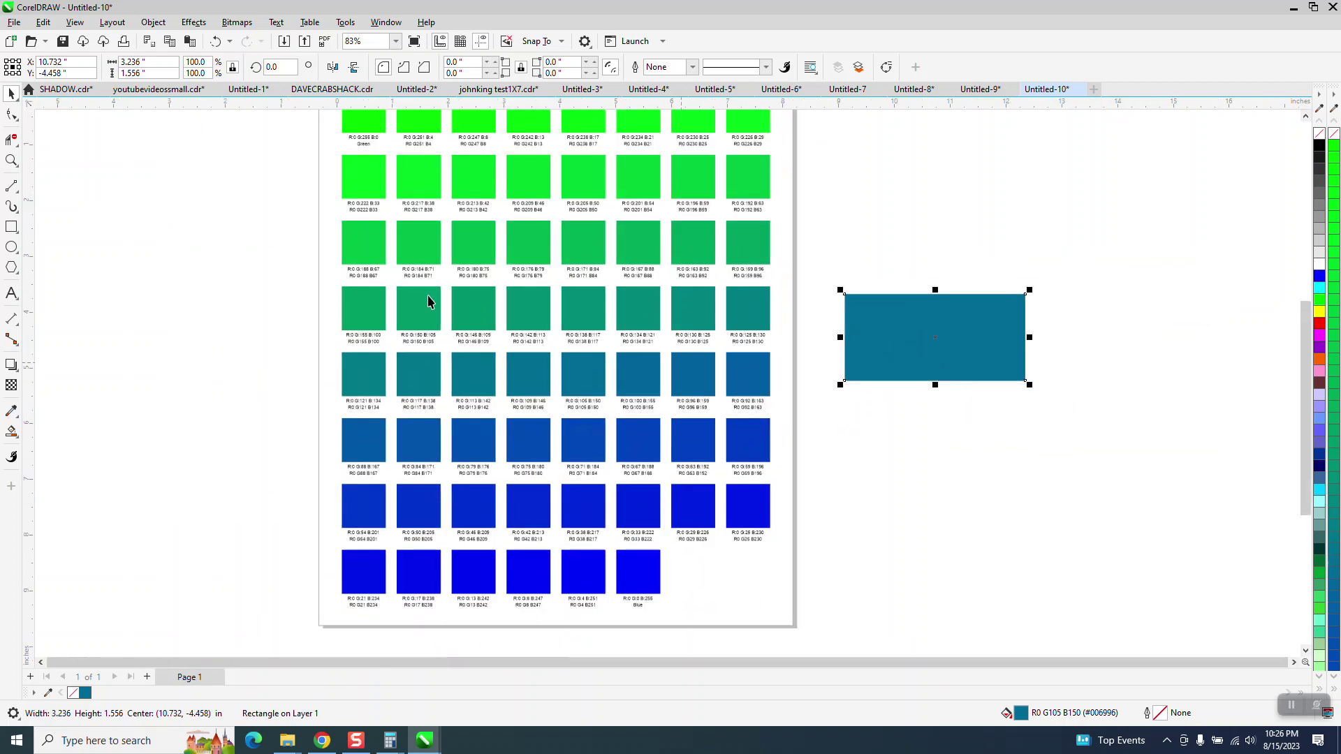
left_click(11, 318)
scroll(460, 301, "down", 1)
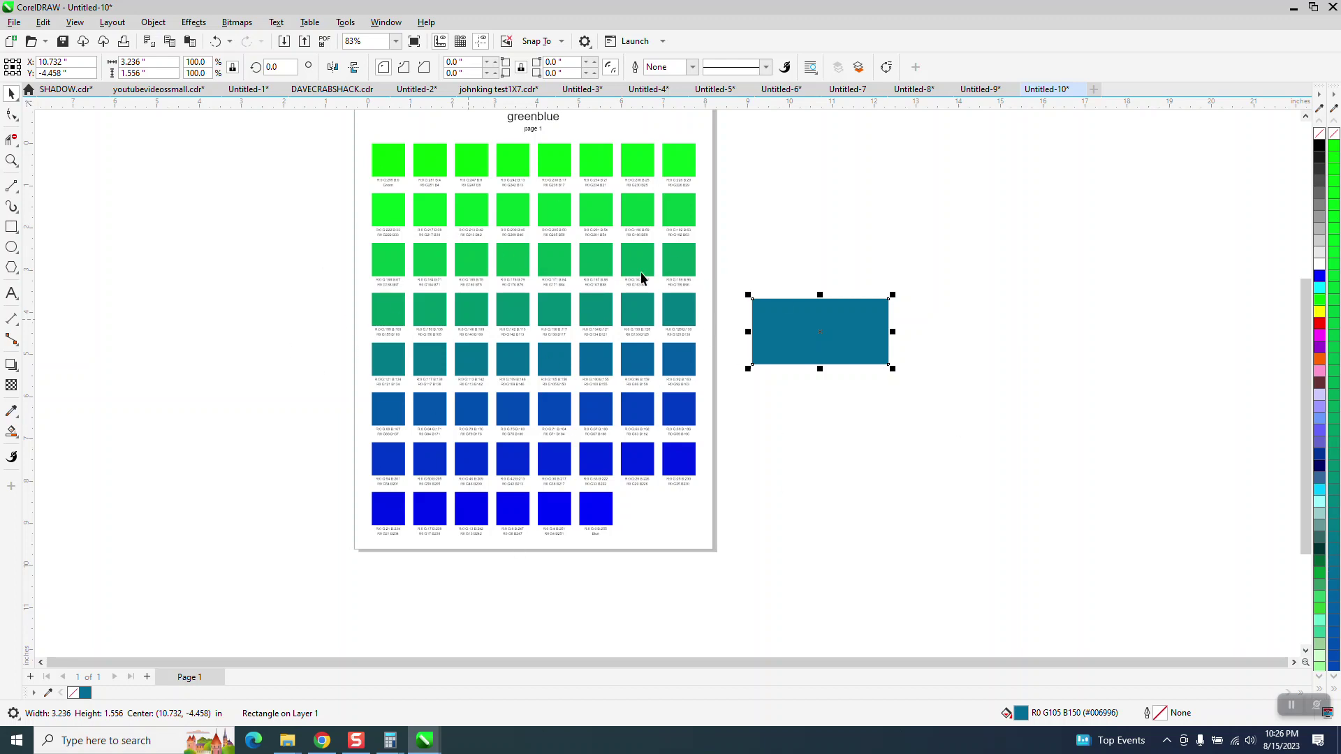
left_click(11, 160)
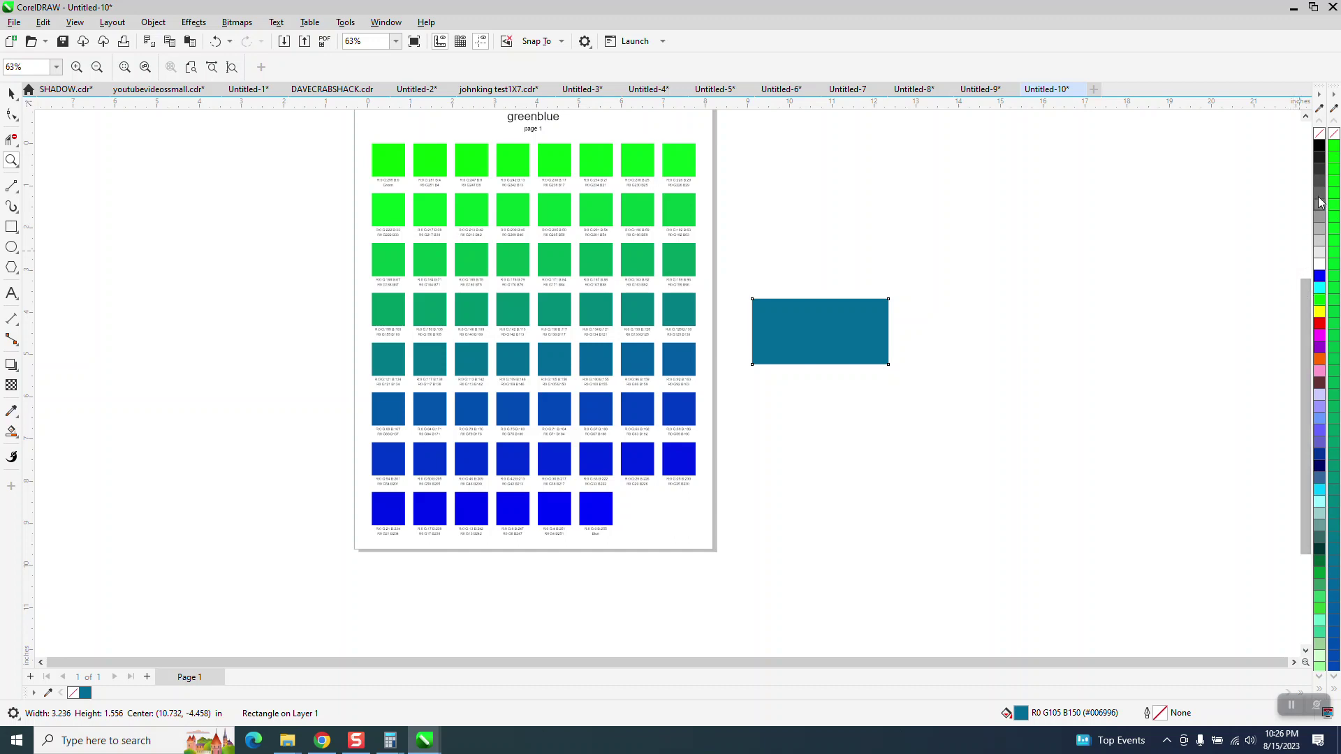
key("space")
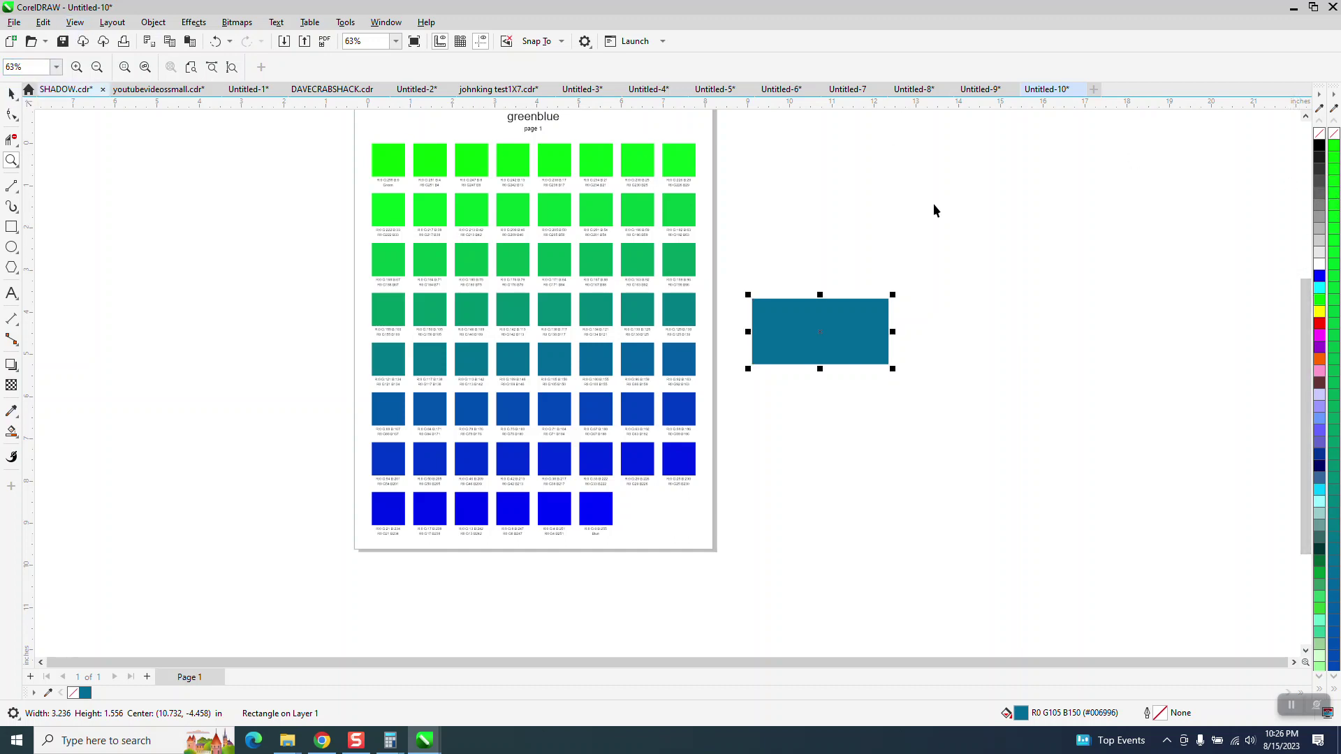
Step: Close the greenblue colour palette
left_click(1335, 96)
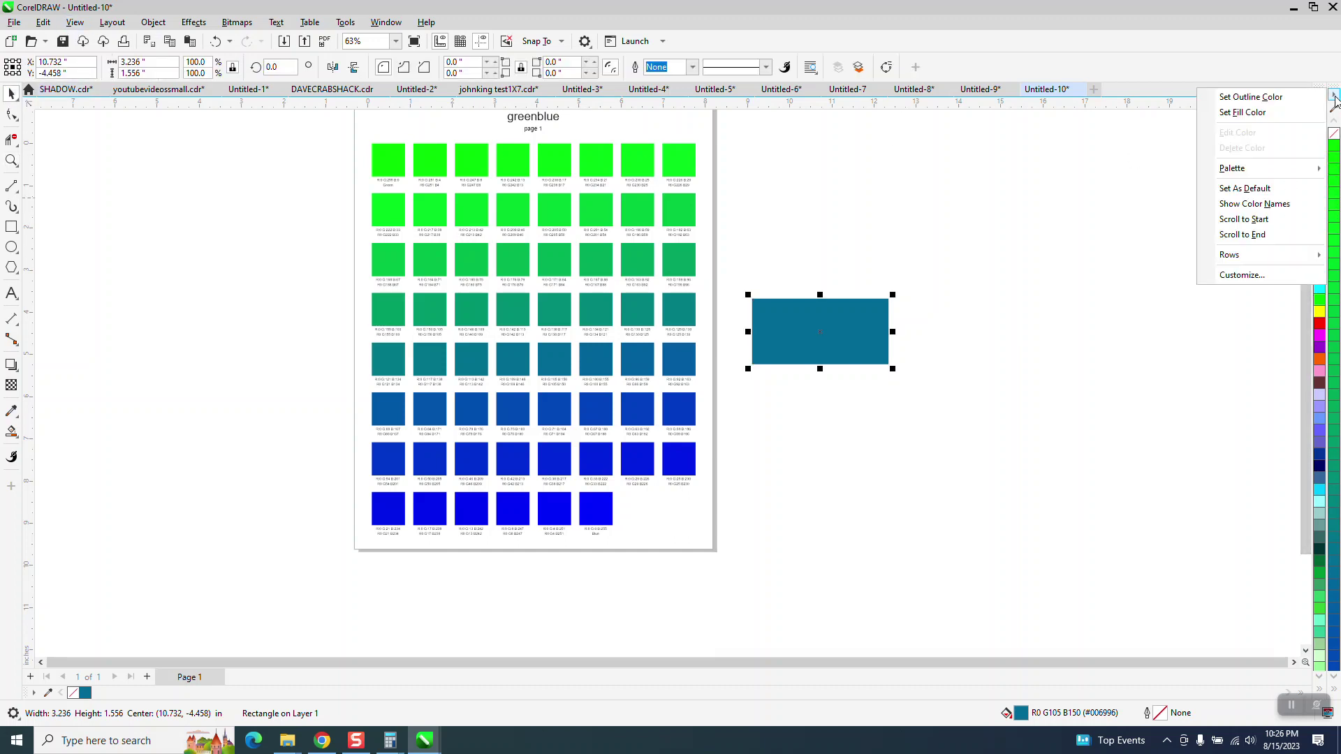
mouse_move(1270, 168)
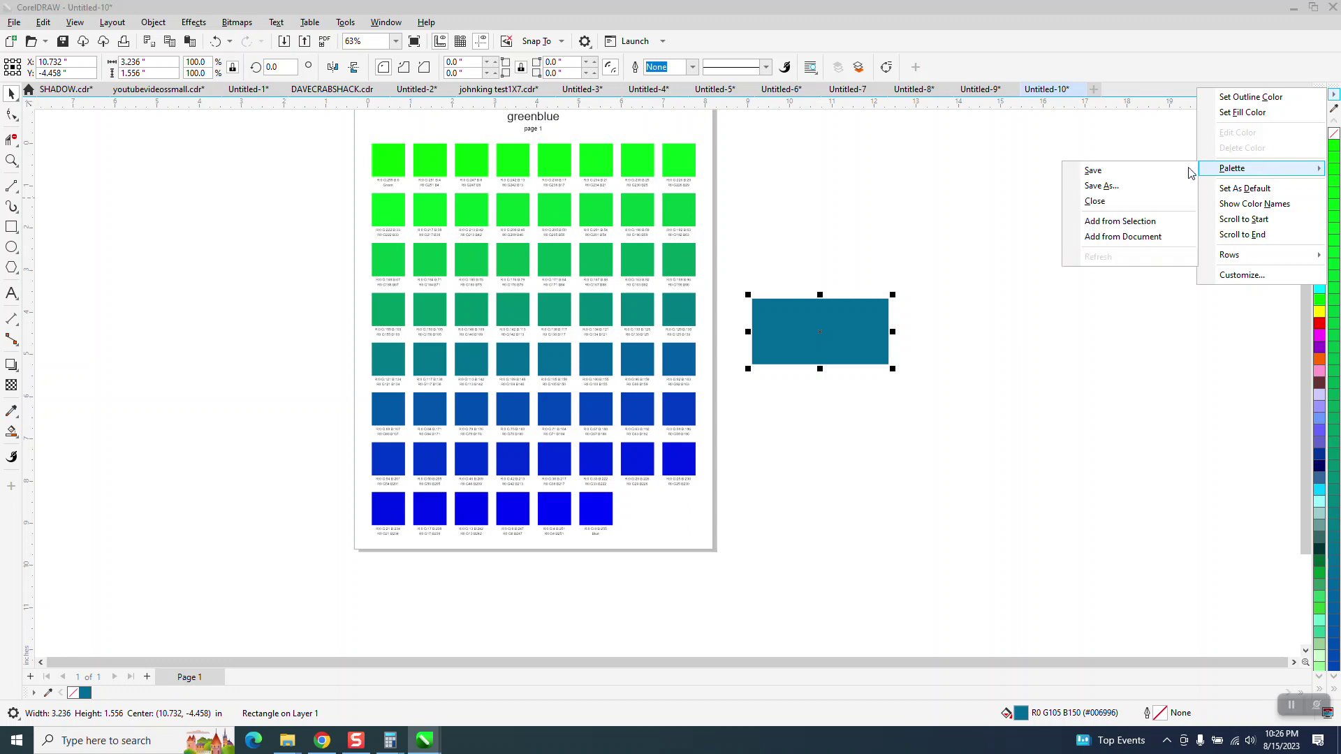
left_click(1115, 200)
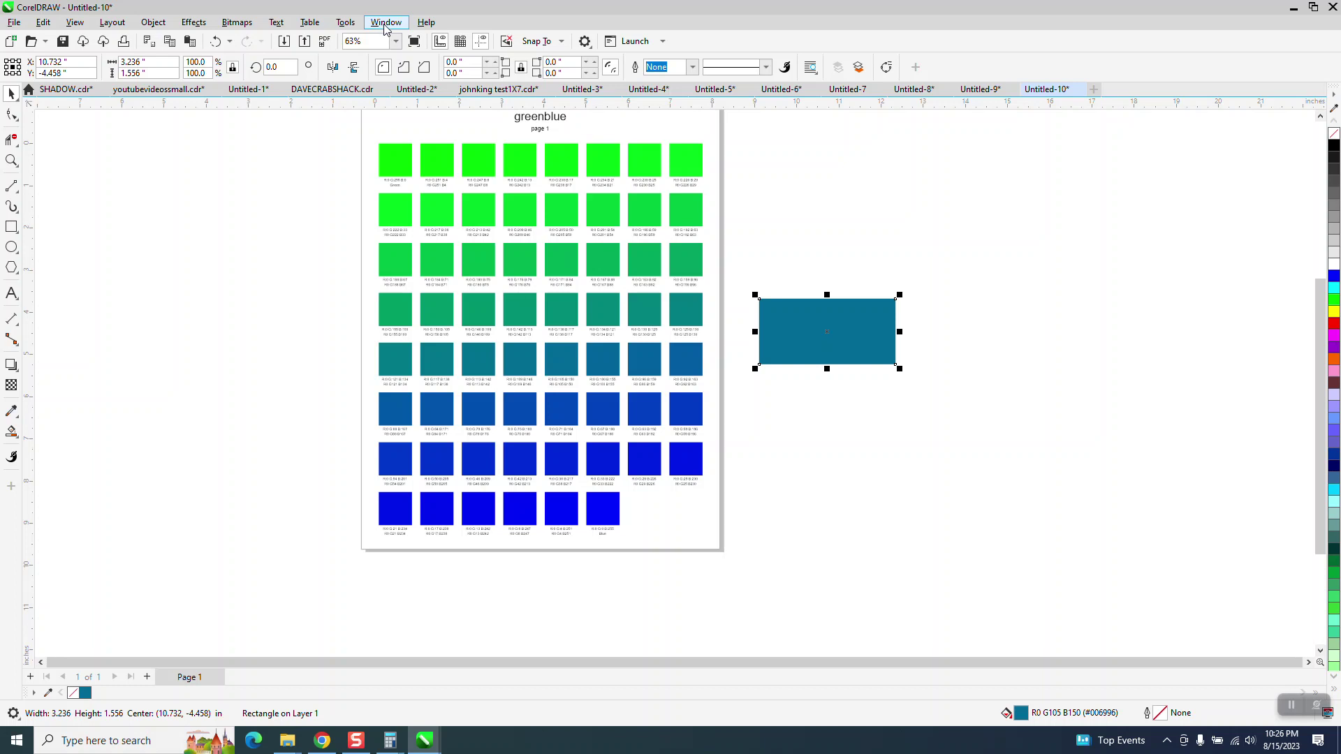
Step: Open the redyellow colour palette
left_click(384, 26)
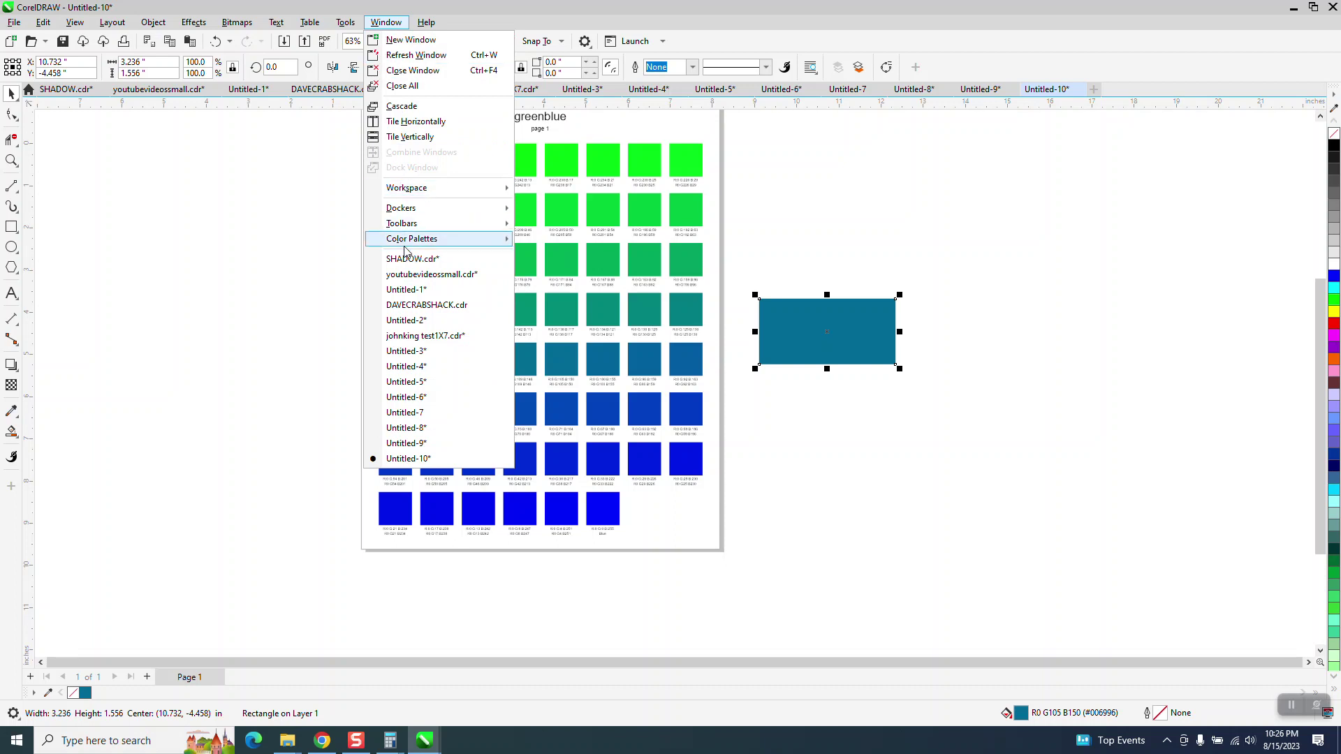
mouse_move(405, 245)
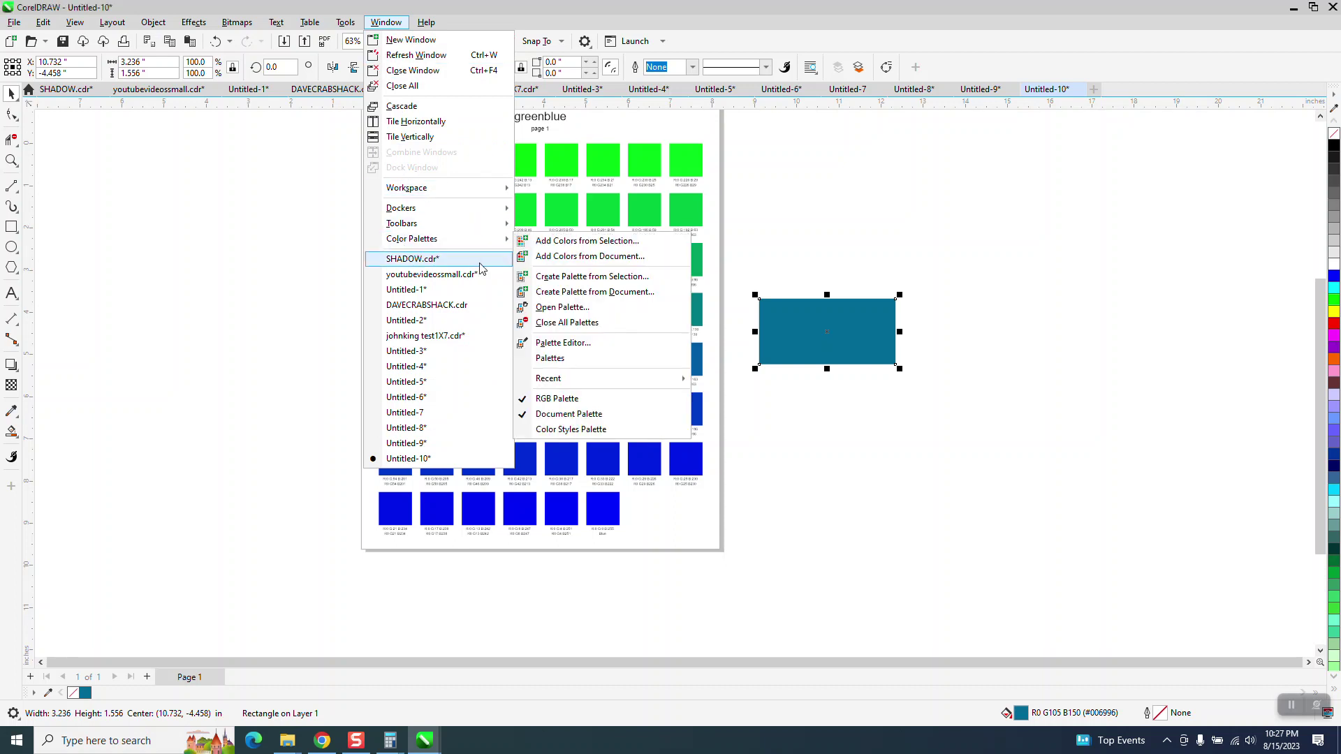
left_click(540, 308)
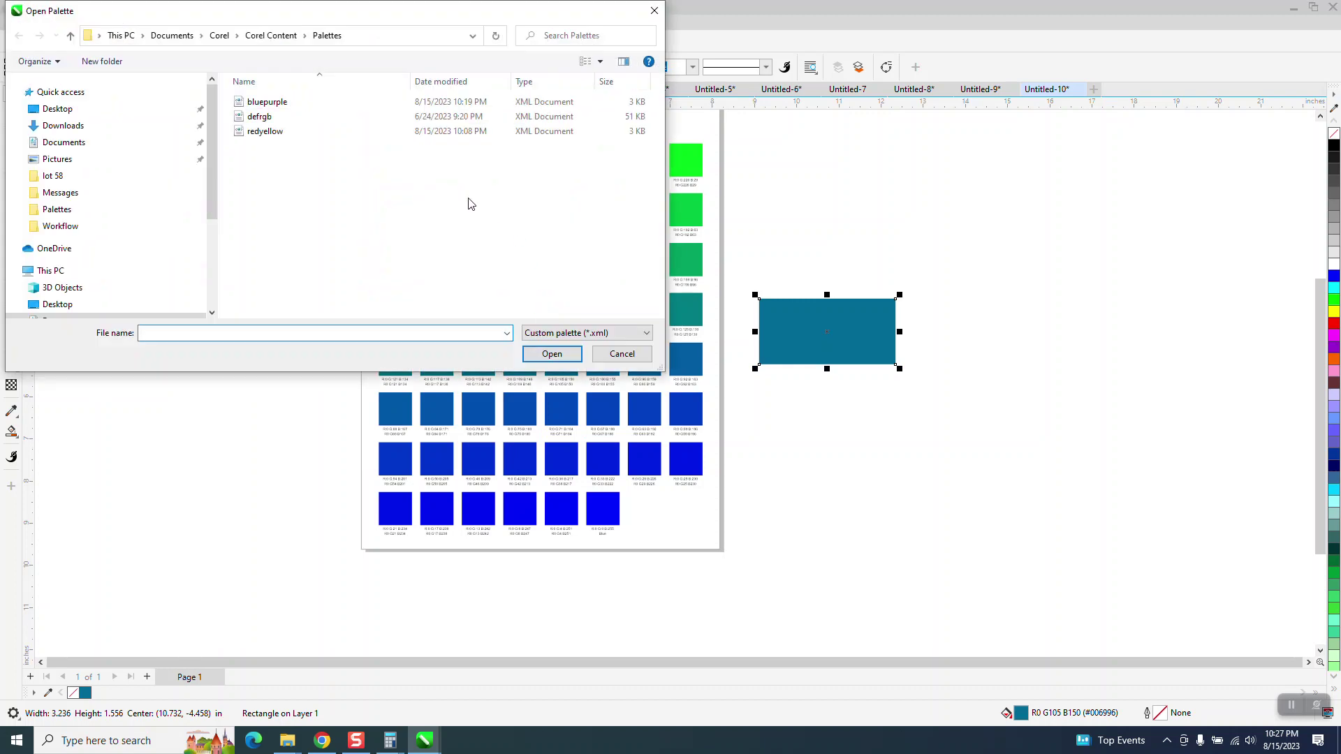
left_click(287, 133)
left_click(552, 353)
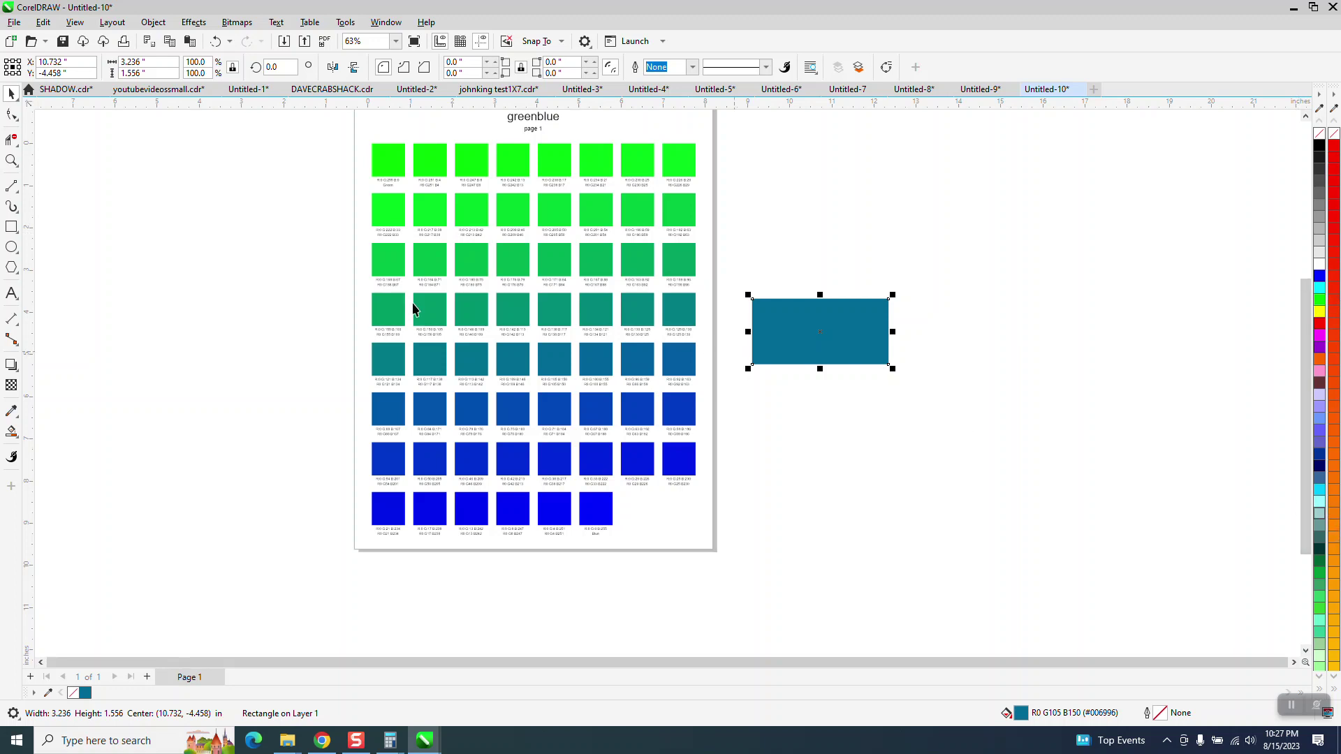
Step: Draw a circle below-right of the teal rectangle, fill it orange R255 G121 B0, and zoom in
left_click(12, 248)
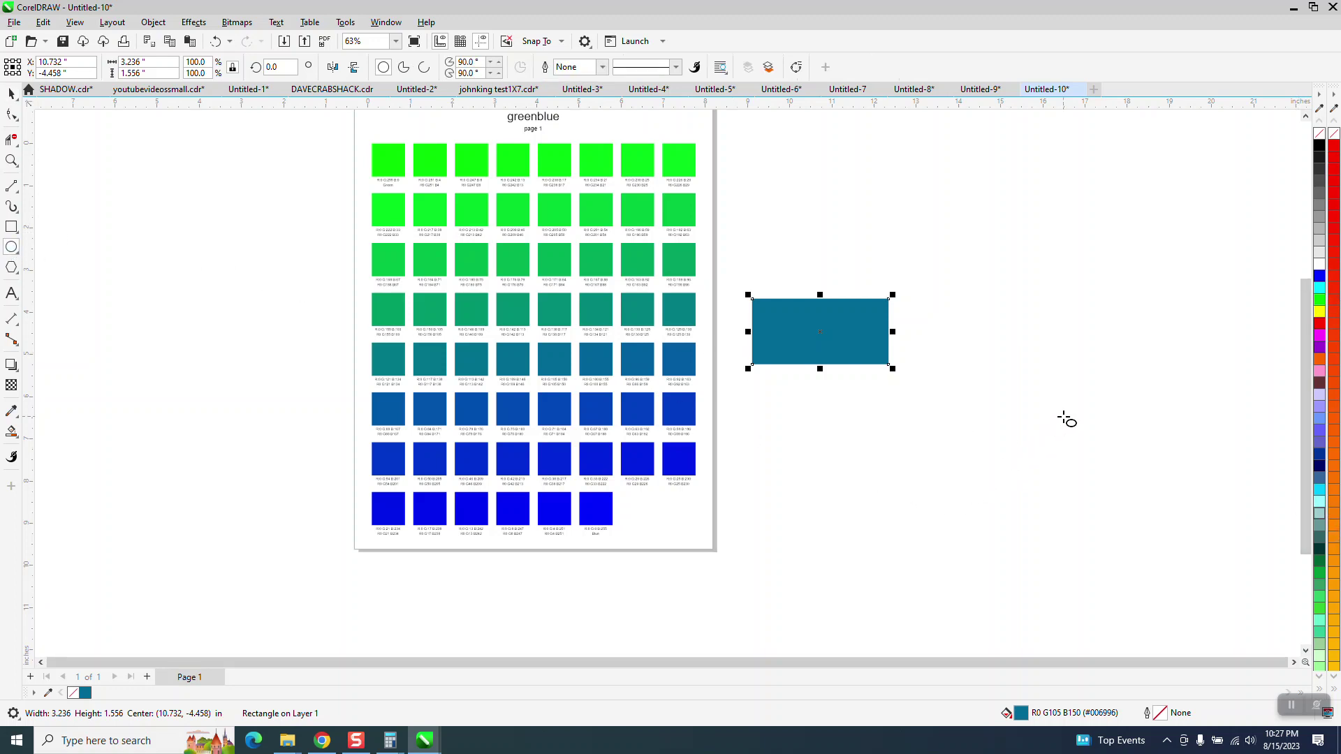
left_click_drag(1064, 415, 976, 503)
left_click_drag(1083, 496, 1080, 493)
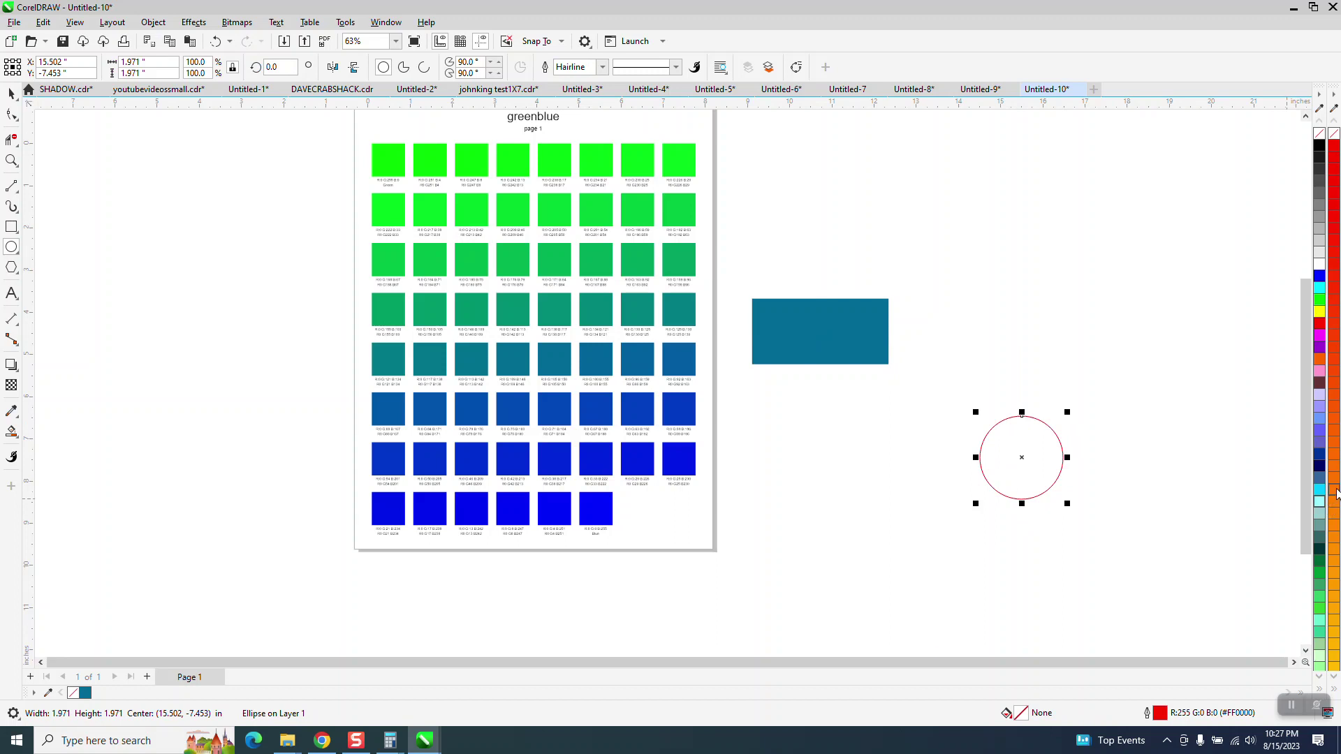
left_click(1336, 492)
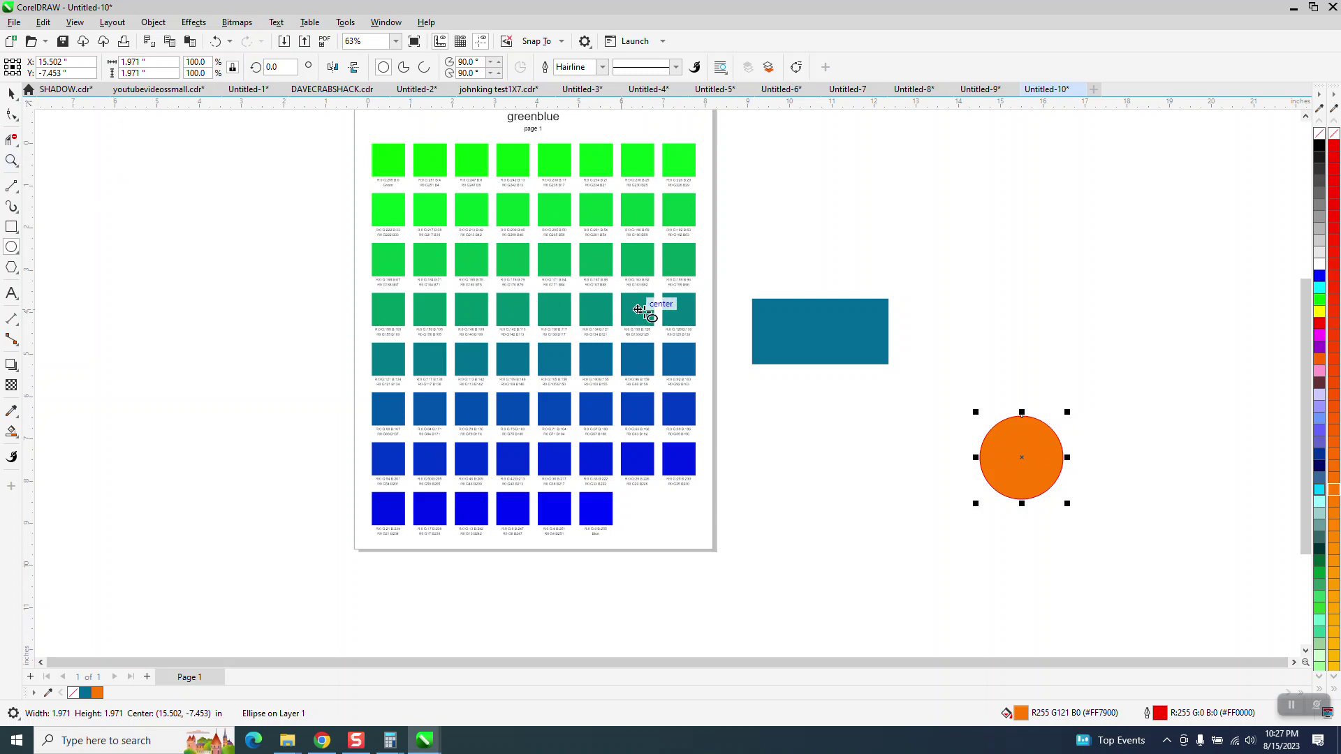
left_click(12, 160)
left_click_drag(898, 385, 1093, 517)
scroll(699, 439, "down", 1)
scroll(668, 433, "down", 1)
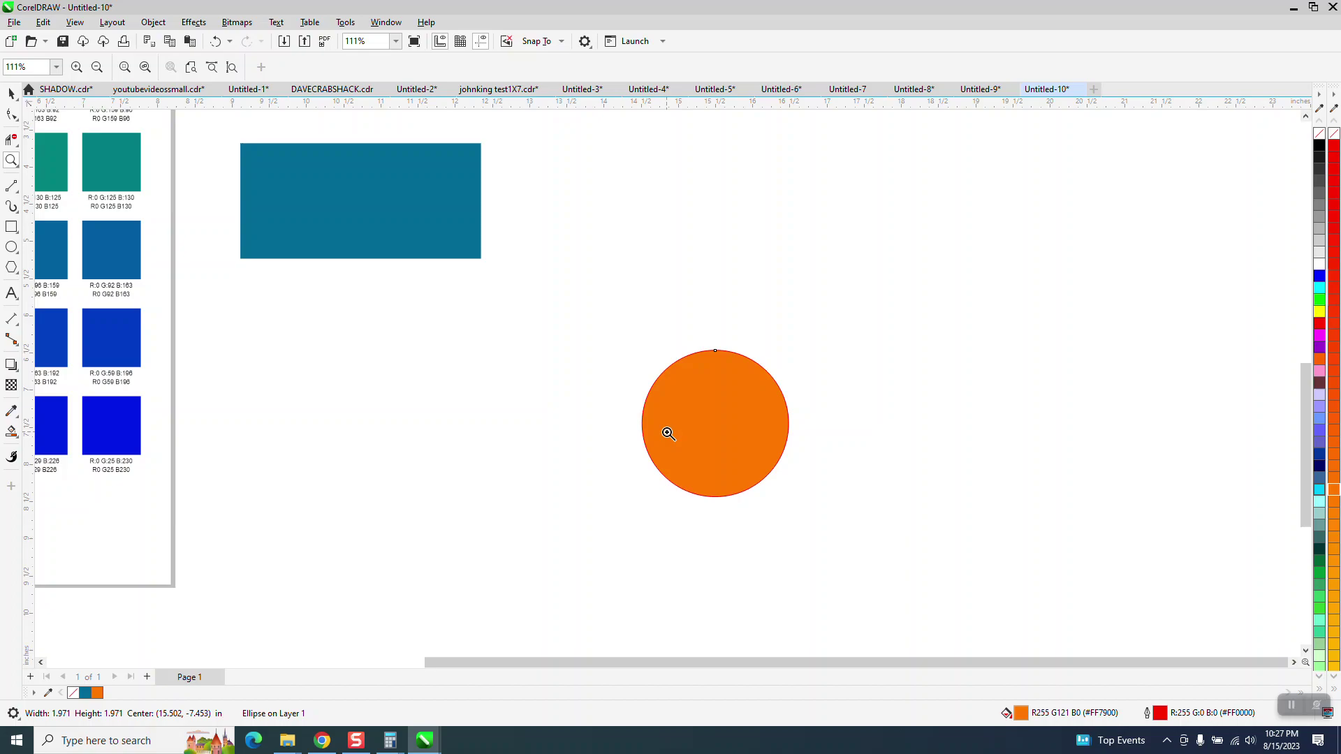